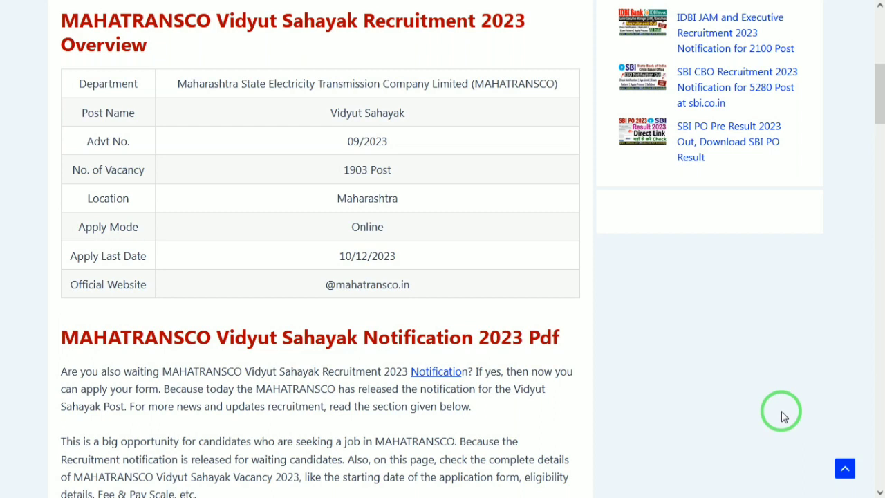
Step: Read the Vidyut Sahayak recruitment article's overview, important dates, application fee, age limit, vacancy, salary and how-to-apply sections
{"action": "scroll", "coordinate": [784, 416], "scroll_direction": "down", "scroll_amount": 2}
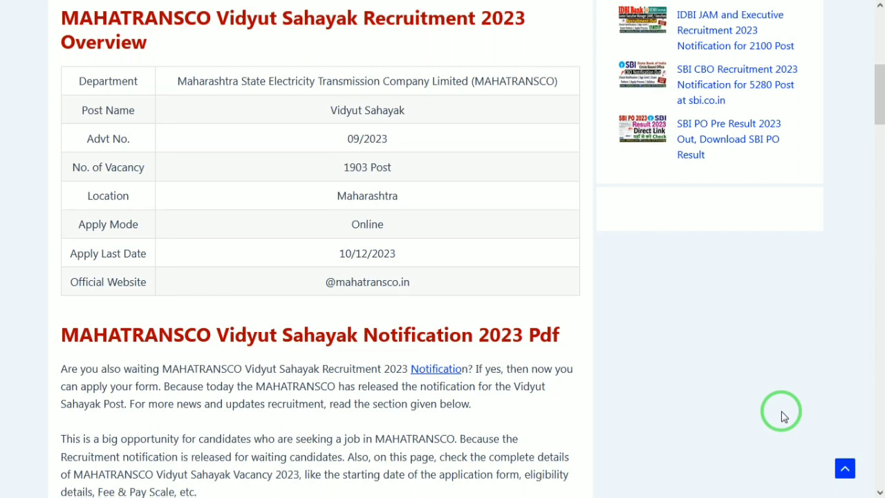
{"action": "scroll", "coordinate": [784, 416], "scroll_direction": "down", "scroll_amount": 3}
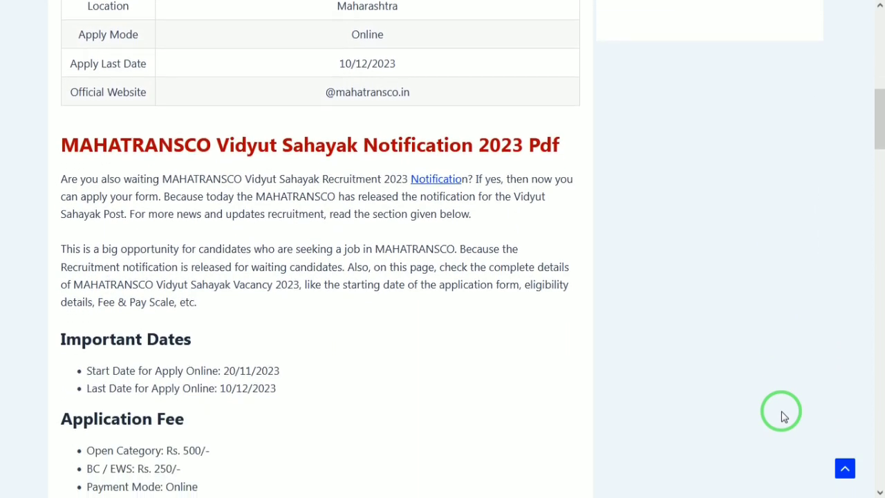
{"action": "scroll", "coordinate": [784, 417], "scroll_direction": "down", "scroll_amount": 3}
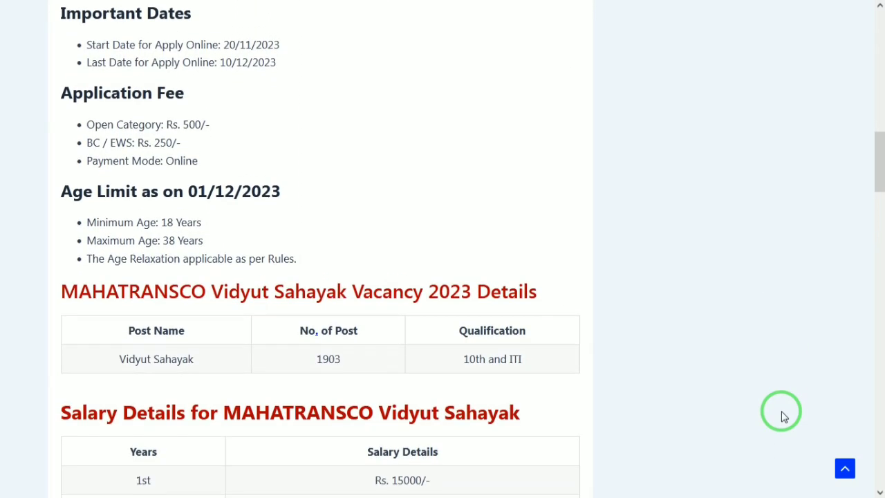
{"action": "scroll", "coordinate": [784, 417], "scroll_direction": "down", "scroll_amount": 1}
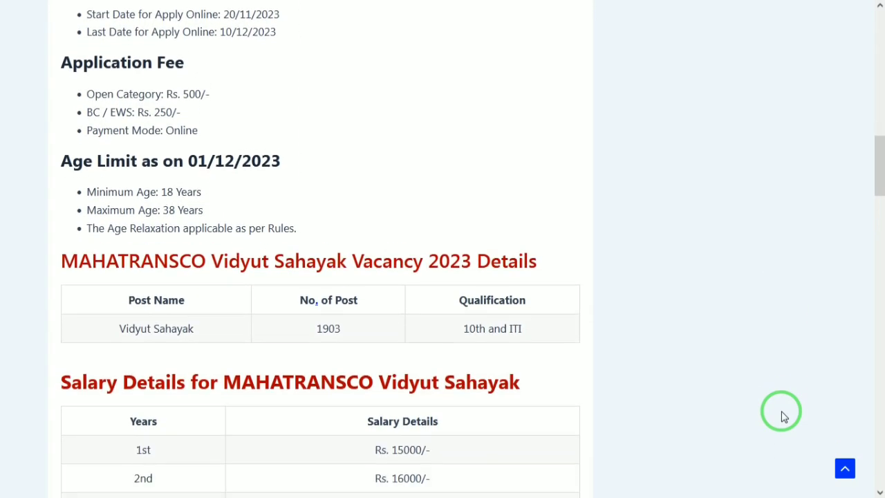
{"action": "scroll", "coordinate": [783, 416], "scroll_direction": "down", "scroll_amount": 1}
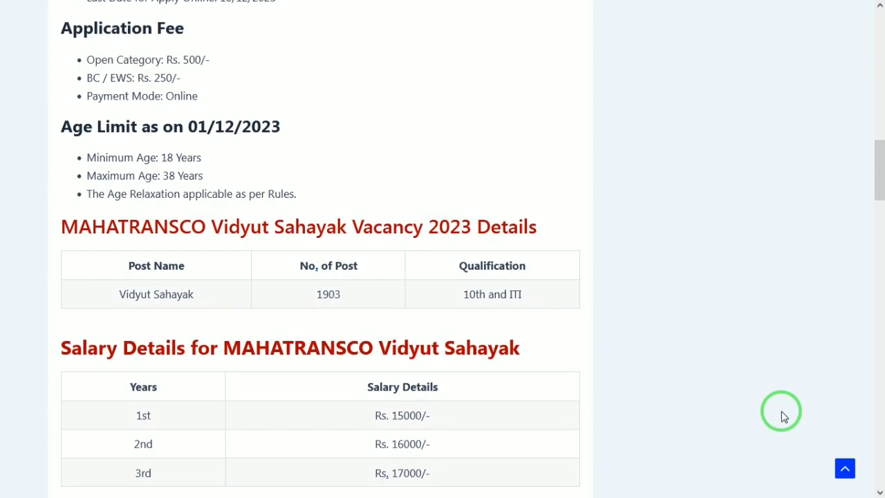
{"action": "scroll", "coordinate": [784, 416], "scroll_direction": "down", "scroll_amount": 4}
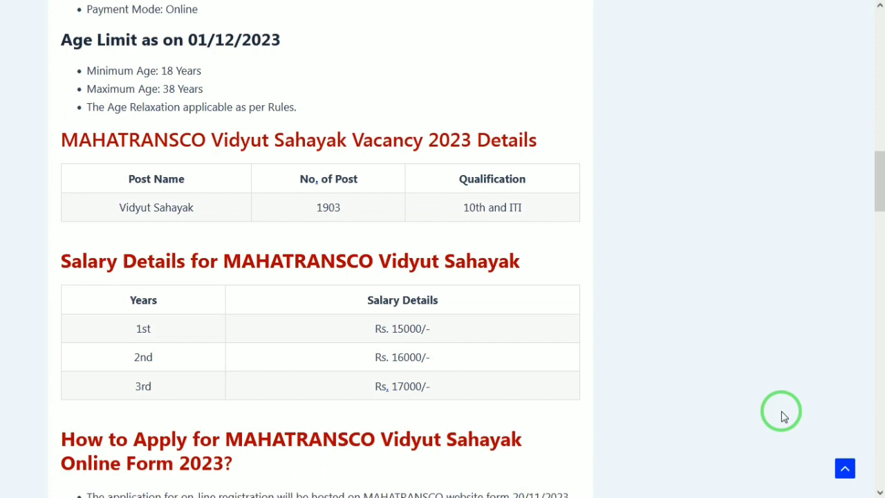
{"action": "scroll", "coordinate": [784, 416], "scroll_direction": "down", "scroll_amount": 3}
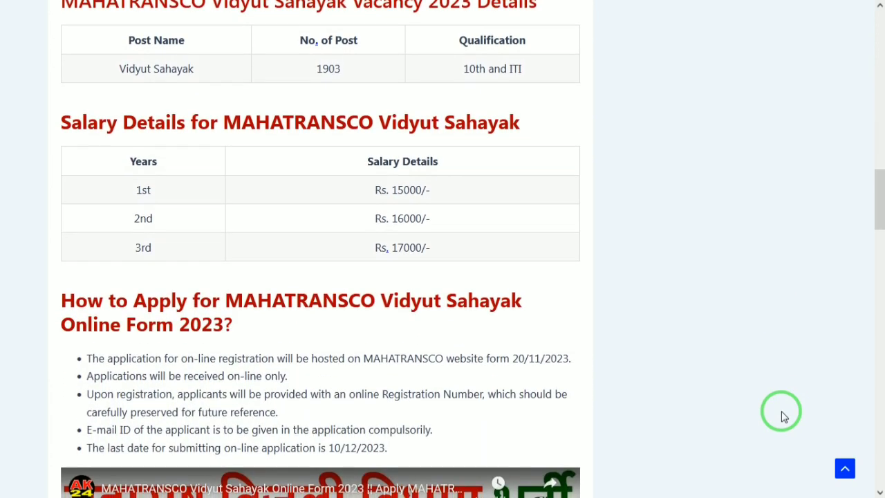
{"action": "scroll", "coordinate": [784, 416], "scroll_direction": "up", "scroll_amount": 1}
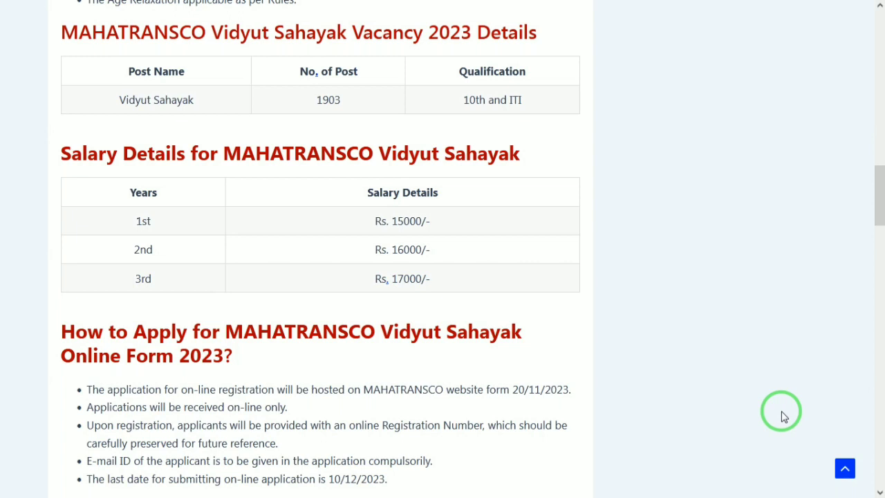
Step: Switch to the MAHATRANSCO online recruitment portal and start a new candidate registration
{"action": "left_click", "coordinate": [173, 13]}
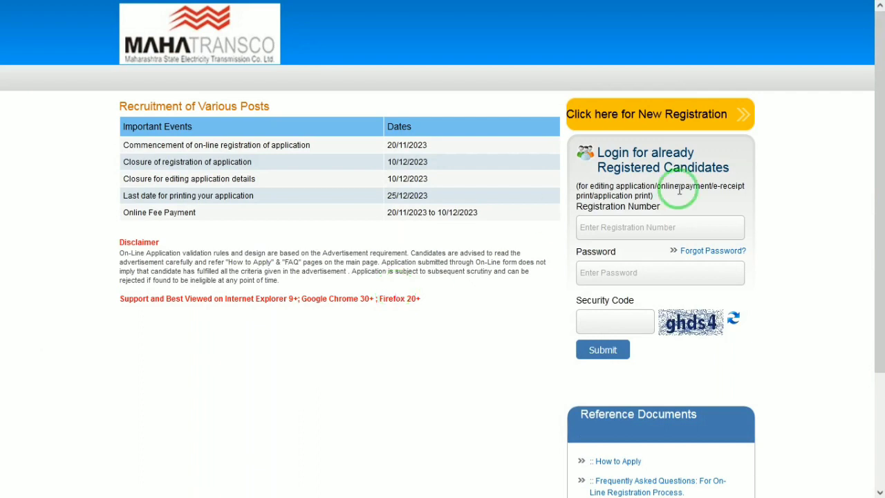
{"action": "left_click", "coordinate": [688, 119]}
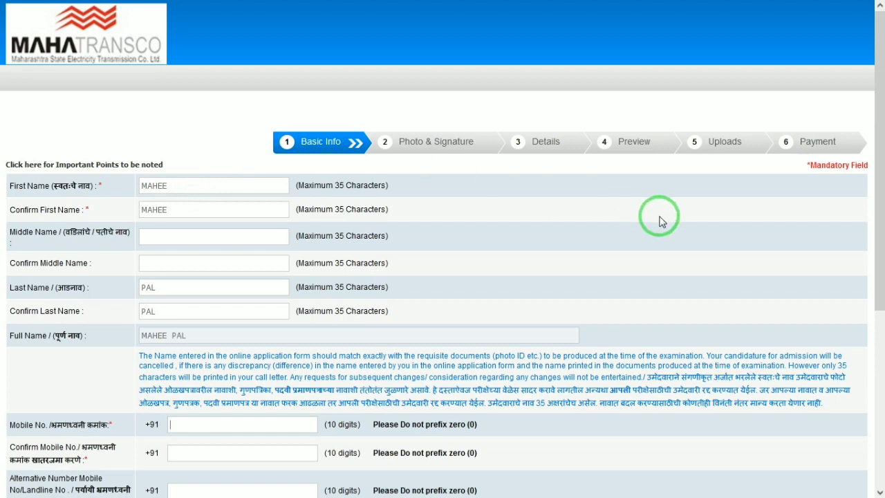
Step: Select gmail.com as the domain of the Email ID in the Basic Info form
{"action": "left_click_drag", "start_coordinate": [879, 200], "coordinate": [881, 372]}
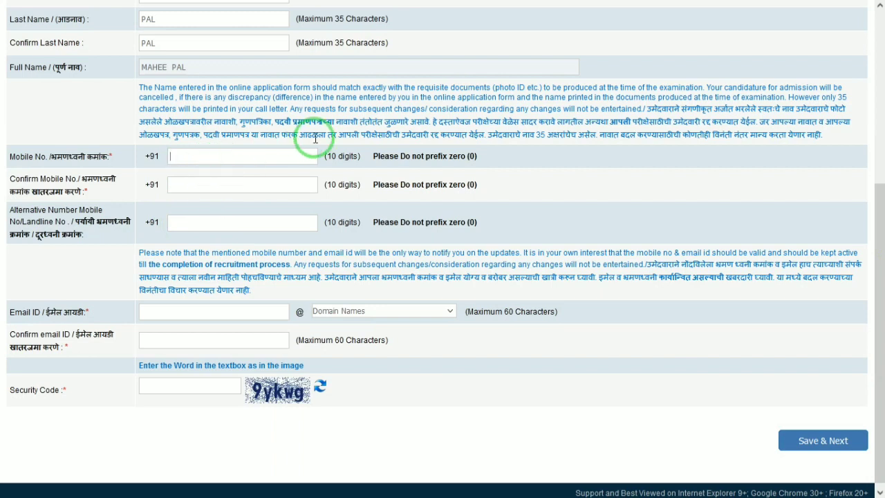
{"action": "left_click", "coordinate": [283, 152]}
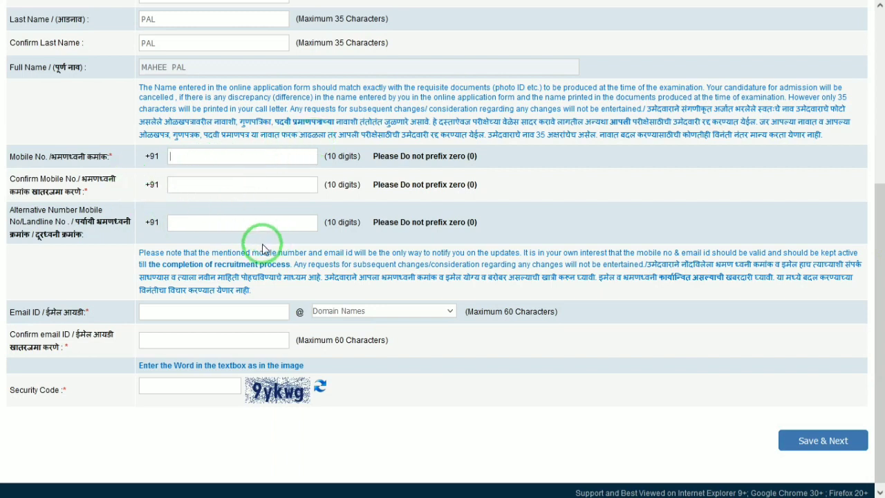
{"action": "left_click", "coordinate": [180, 305]}
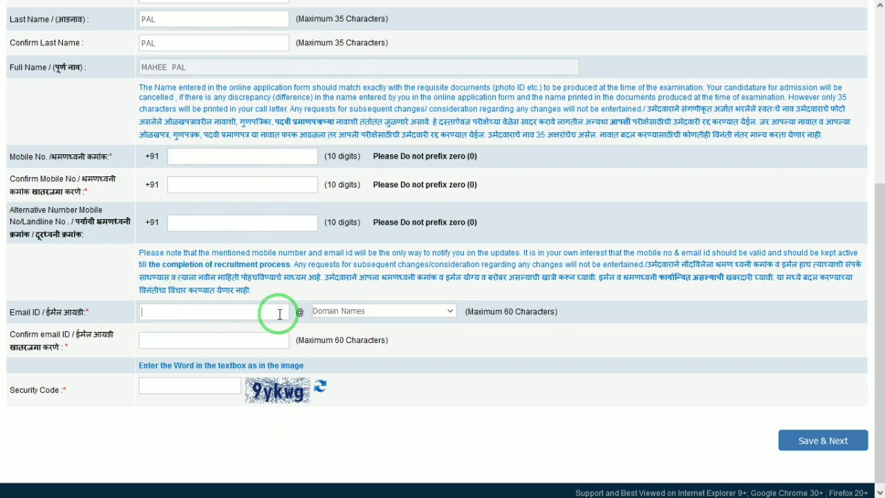
{"action": "left_click", "coordinate": [360, 312]}
{"action": "left_click", "coordinate": [325, 351]}
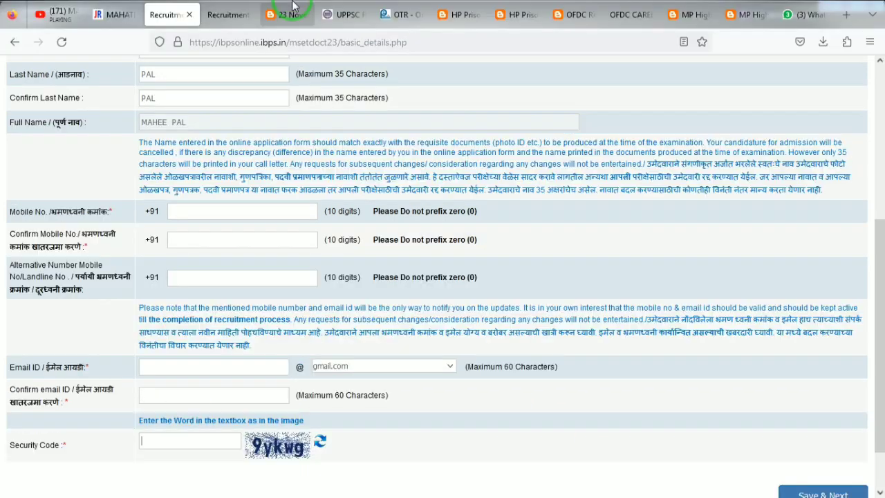
Step: Confirm the valid-signature declaration on the Photo & Signature page and proceed to the Details stage
{"action": "left_click", "coordinate": [294, 9]}
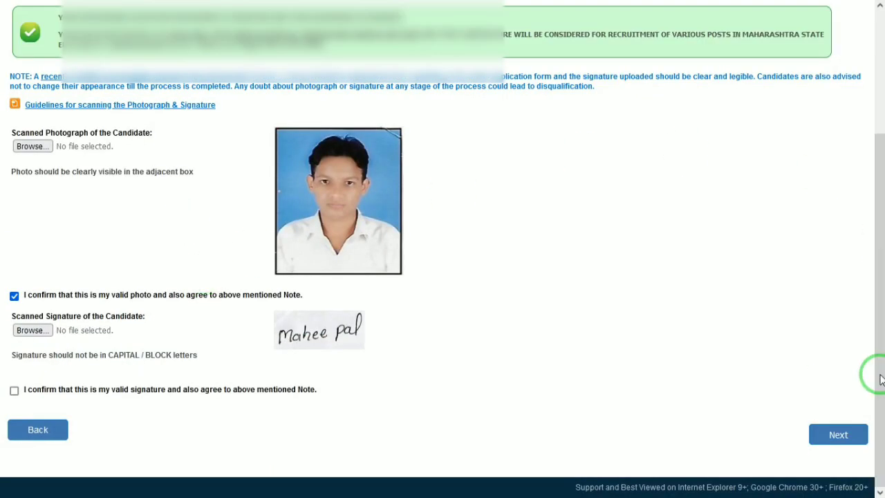
{"action": "left_click", "coordinate": [852, 438]}
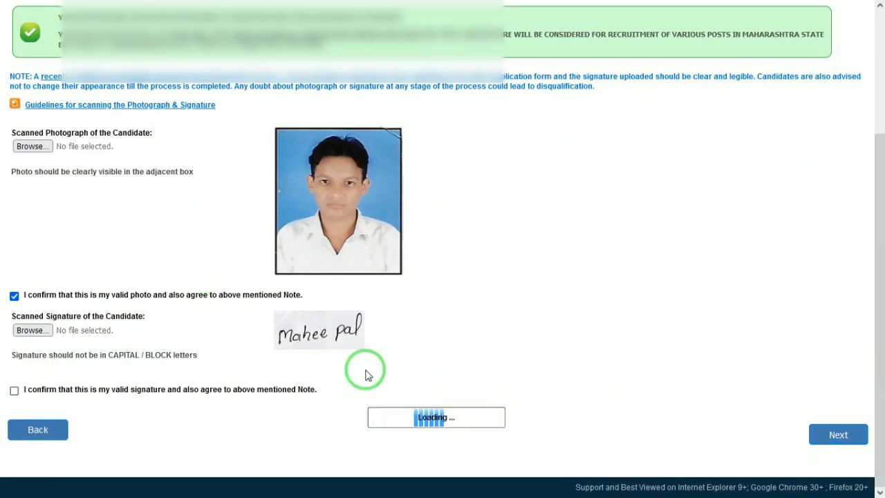
{"action": "left_click", "coordinate": [15, 392]}
{"action": "left_click", "coordinate": [834, 434]}
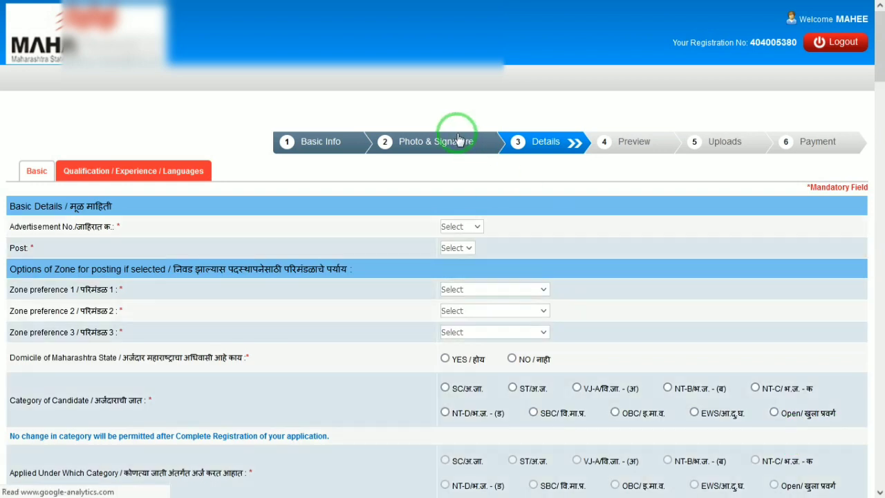
Step: Go back to the Photo & Signature stage, review the uploaded photograph, signature and both declarations, and return to Details
{"action": "left_click", "coordinate": [458, 140]}
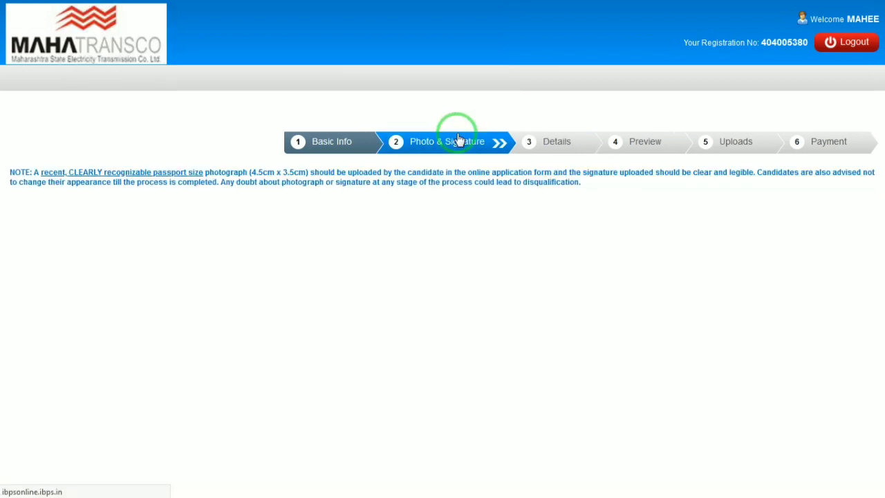
{"action": "left_click_drag", "start_coordinate": [877, 220], "coordinate": [875, 283]}
{"action": "left_click", "coordinate": [197, 220]}
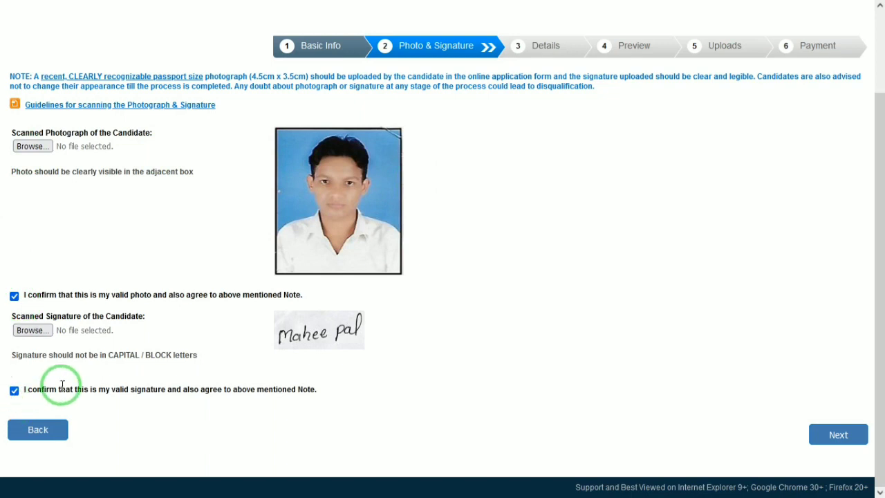
{"action": "left_click", "coordinate": [833, 434]}
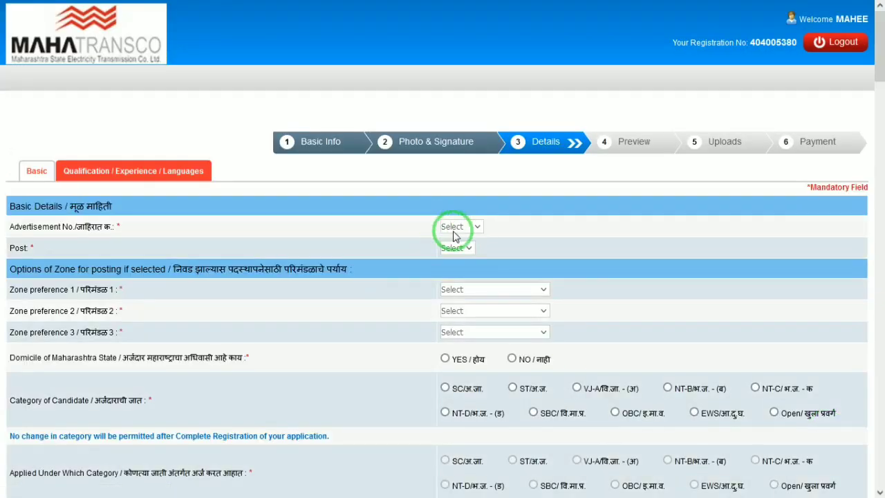
Step: Set the advertisement number to 09/2023 and the post to Vidyut Sahayak (Pareshan) Contractual
{"action": "left_click", "coordinate": [454, 232]}
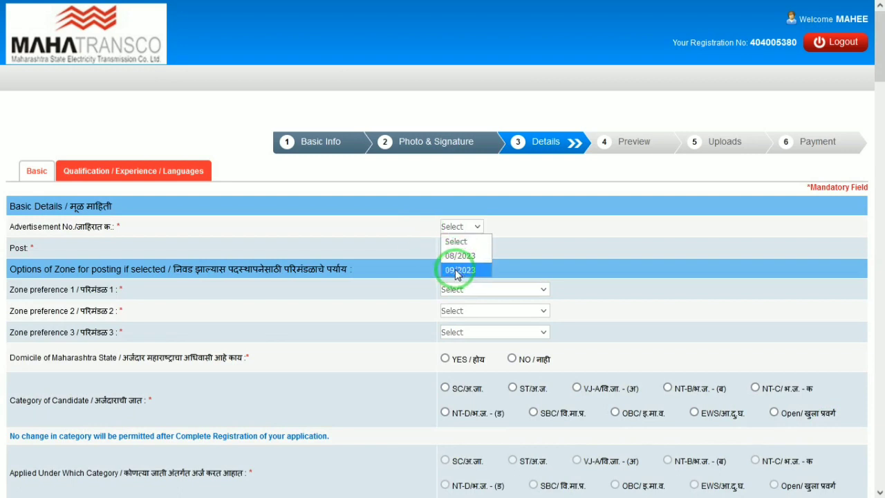
{"action": "left_click", "coordinate": [456, 272]}
{"action": "left_click", "coordinate": [472, 250]}
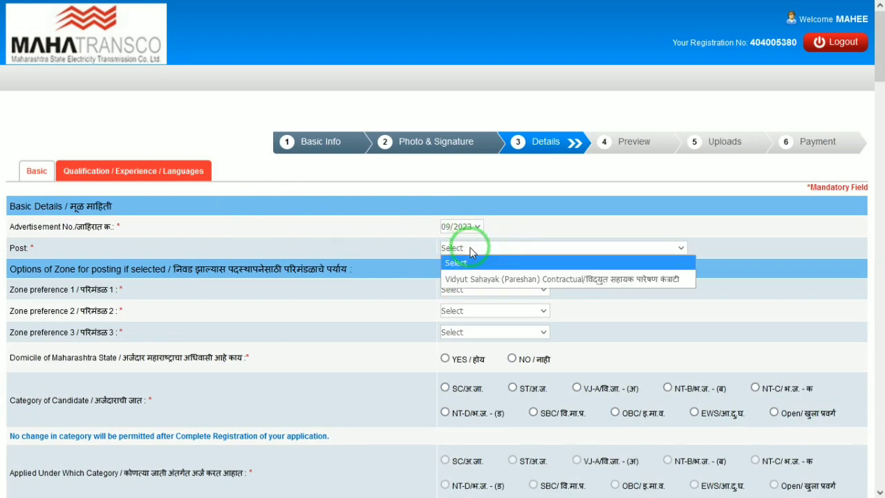
{"action": "left_click", "coordinate": [608, 290]}
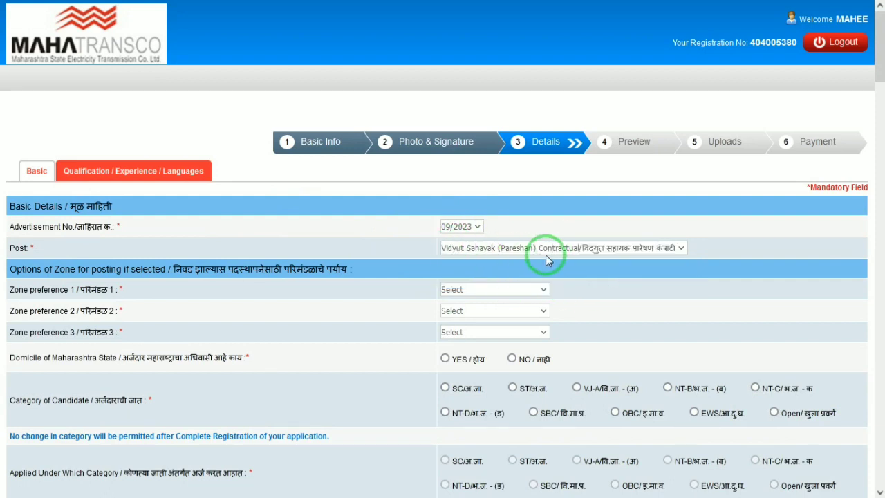
Step: Set the posting zone preferences 1 to 3 to Nashik, Nagpur and Vashi, acknowledging the zone notice
{"action": "left_click", "coordinate": [470, 290]}
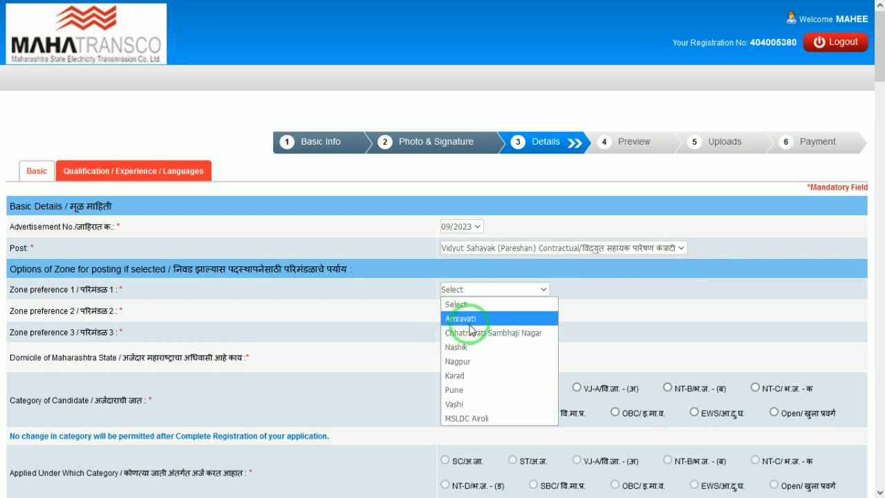
{"action": "key", "text": "Escape"}
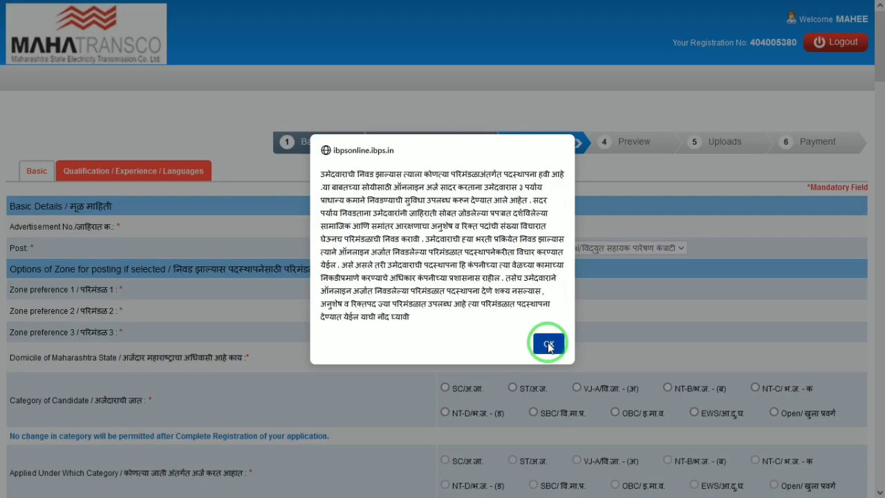
{"action": "left_click", "coordinate": [538, 339]}
{"action": "left_click", "coordinate": [457, 310]}
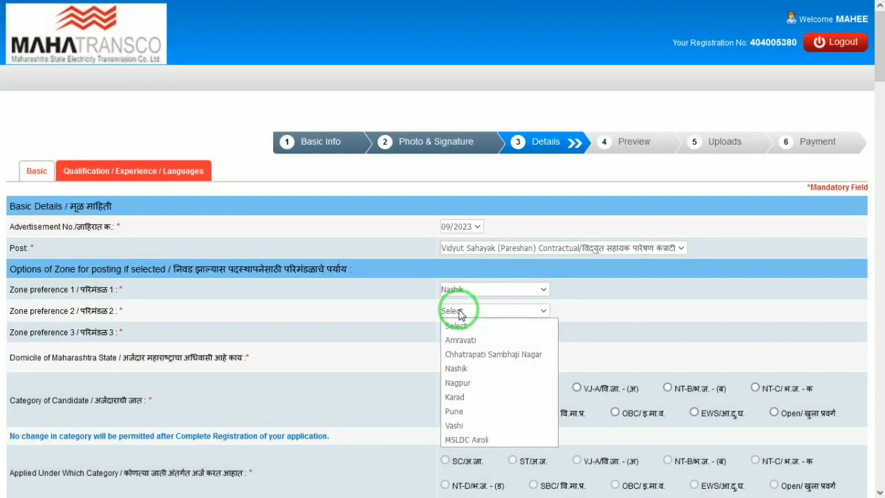
{"action": "left_click", "coordinate": [458, 382]}
{"action": "left_click", "coordinate": [475, 332]}
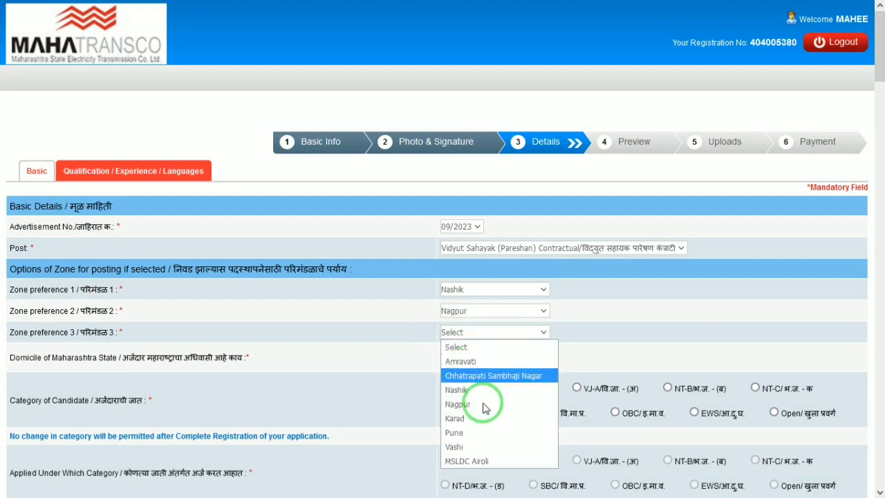
{"action": "left_click", "coordinate": [457, 447]}
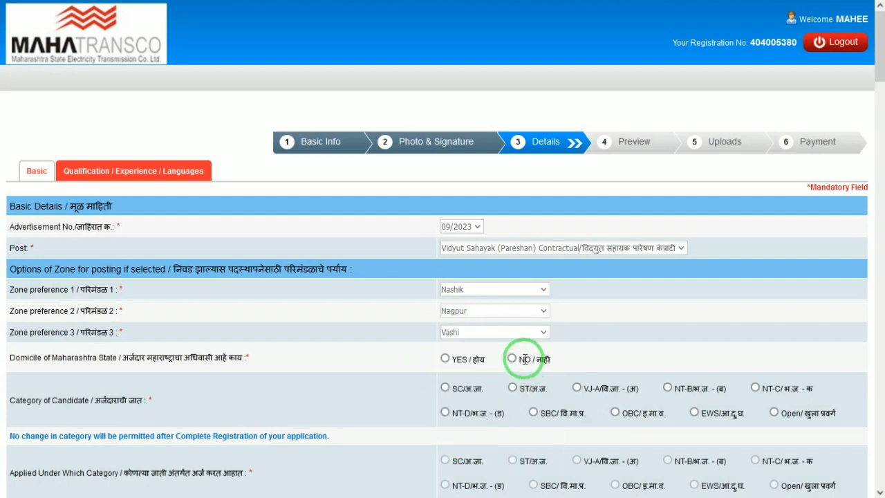
Step: Answer YES to domicile of Maharashtra State, acknowledge the certificate notice, and choose SC as the candidate's category
{"action": "left_click", "coordinate": [445, 359]}
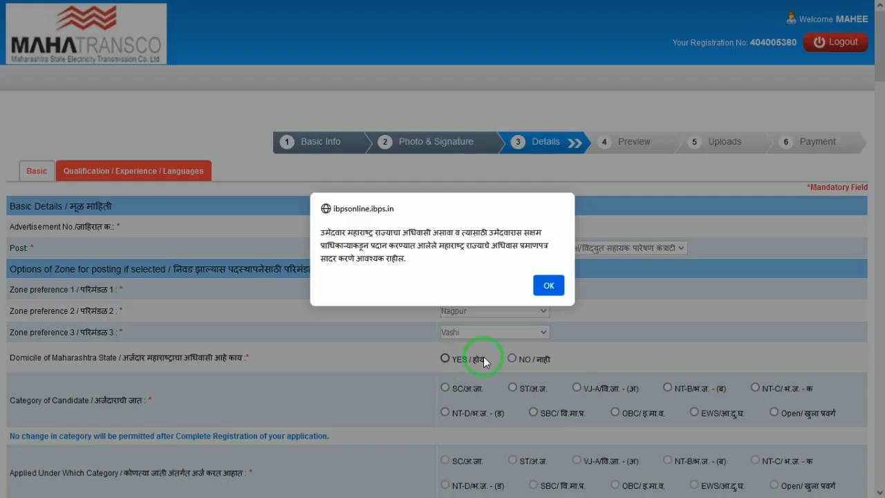
{"action": "left_click", "coordinate": [551, 285]}
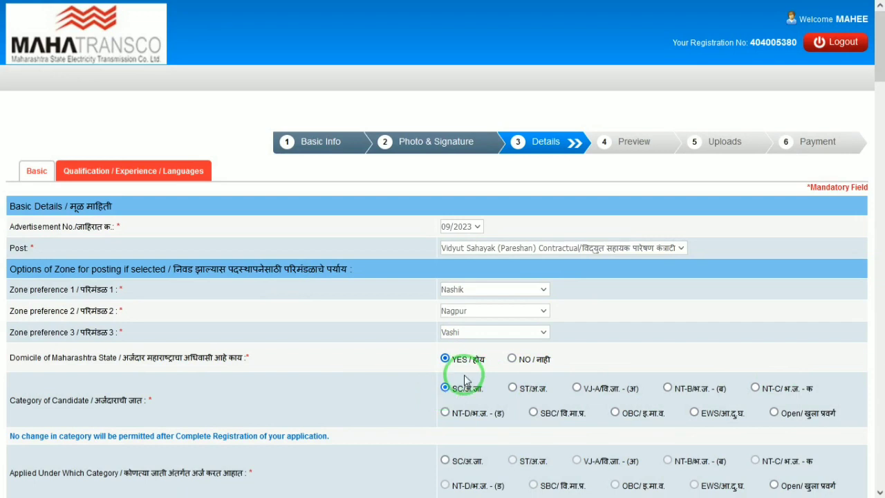
Step: Enter JATAVA as the sub-caste and answer NO to the 40% benchmark disability and specified disability questions
{"action": "left_click", "coordinate": [876, 95]}
{"action": "left_click_drag", "start_coordinate": [883, 112], "coordinate": [883, 88]}
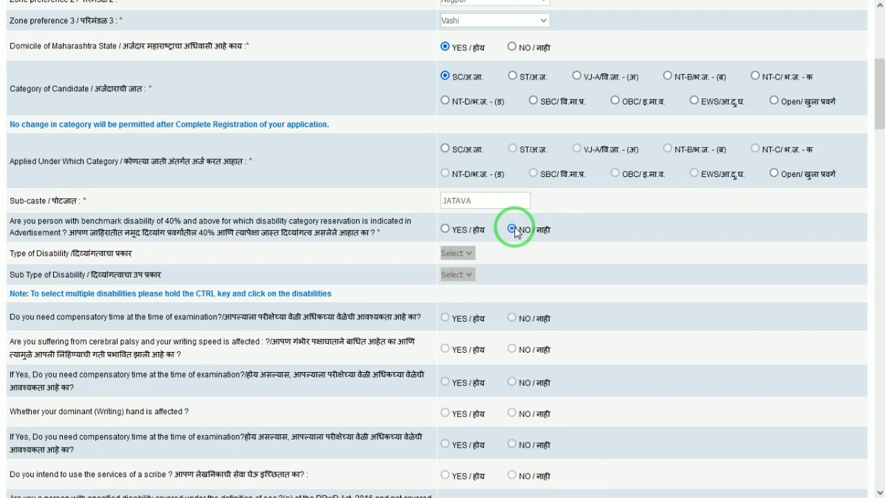
{"action": "scroll", "coordinate": [529, 267], "scroll_direction": "down", "scroll_amount": 1}
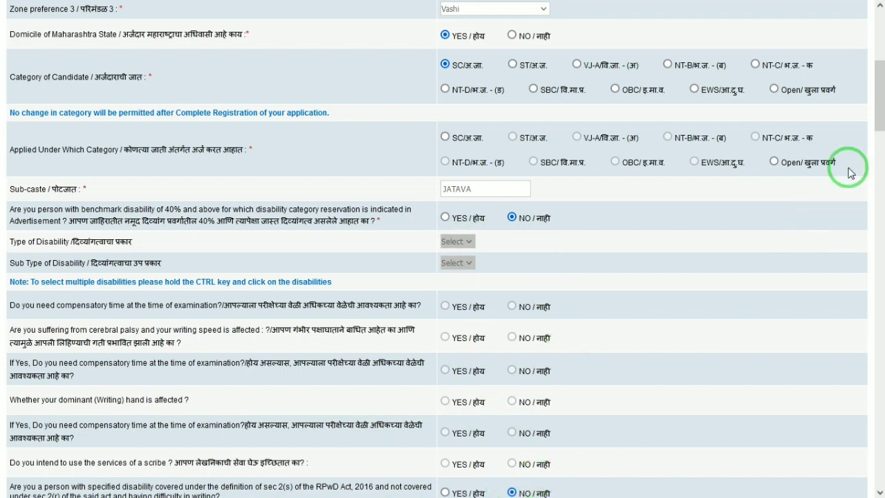
Step: Answer NO to the question about being an orphan child
{"action": "left_click_drag", "start_coordinate": [877, 113], "coordinate": [871, 235]}
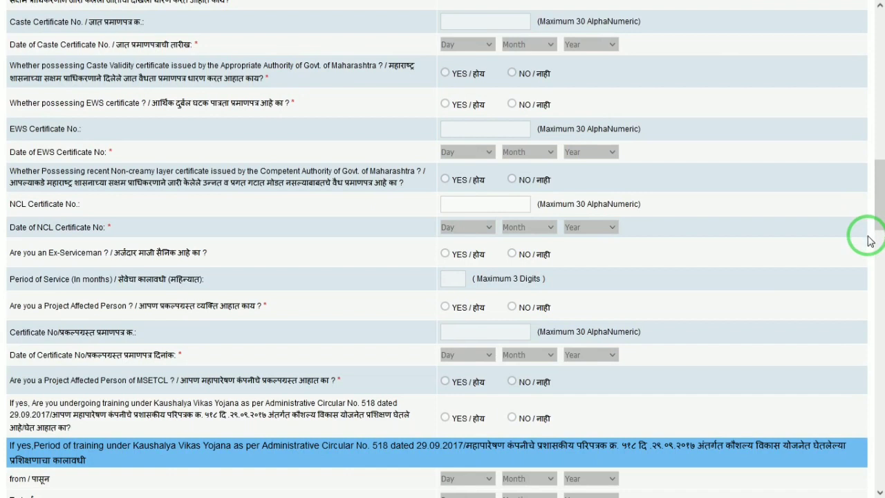
{"action": "left_click_drag", "start_coordinate": [875, 197], "coordinate": [878, 225]}
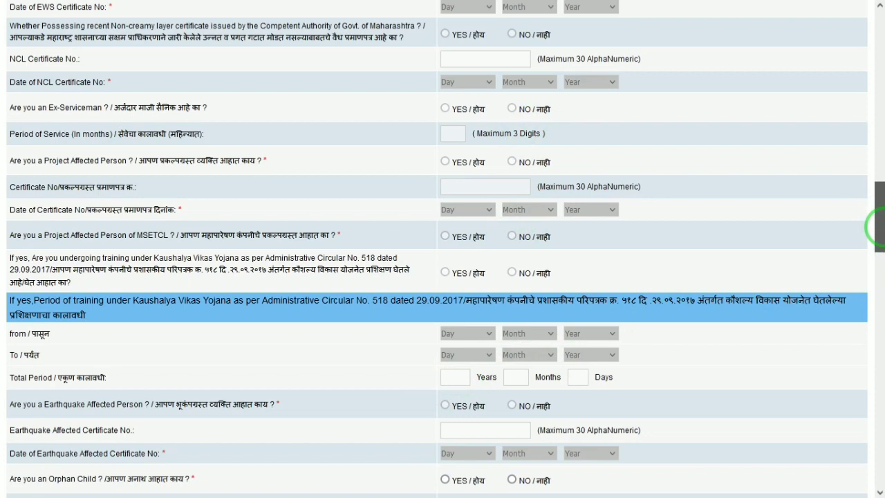
{"action": "left_click_drag", "start_coordinate": [876, 228], "coordinate": [877, 251]}
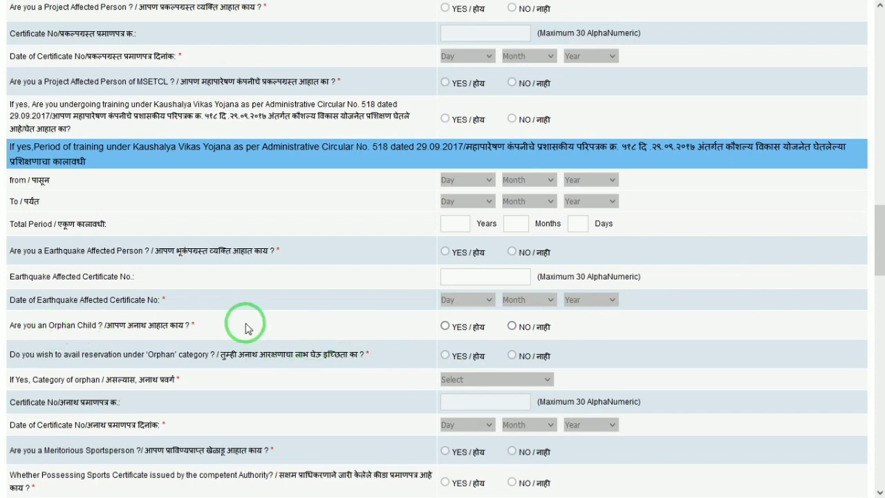
{"action": "left_click", "coordinate": [512, 326]}
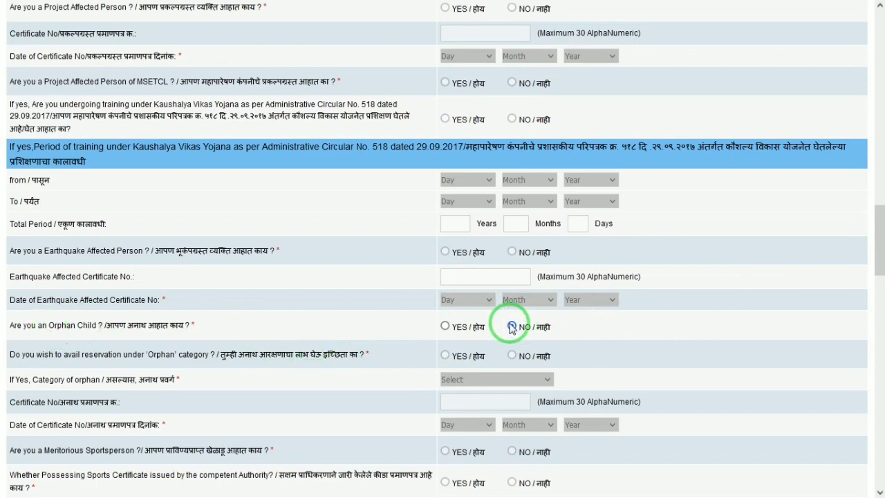
Step: Answer NO to being a departmental candidate, having undergone apprentice training, and having worked in MSETCL on an outsourcing basis
{"action": "scroll", "coordinate": [520, 357], "scroll_direction": "down", "scroll_amount": 1}
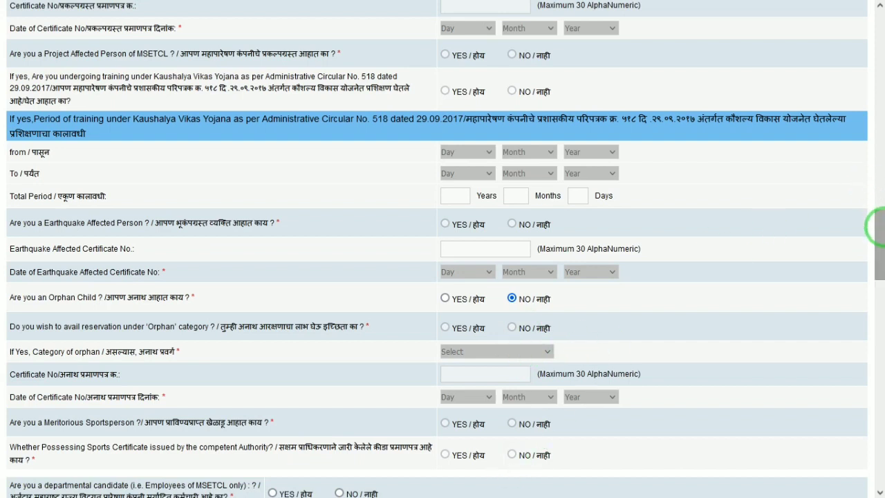
{"action": "left_click_drag", "start_coordinate": [875, 225], "coordinate": [880, 257]}
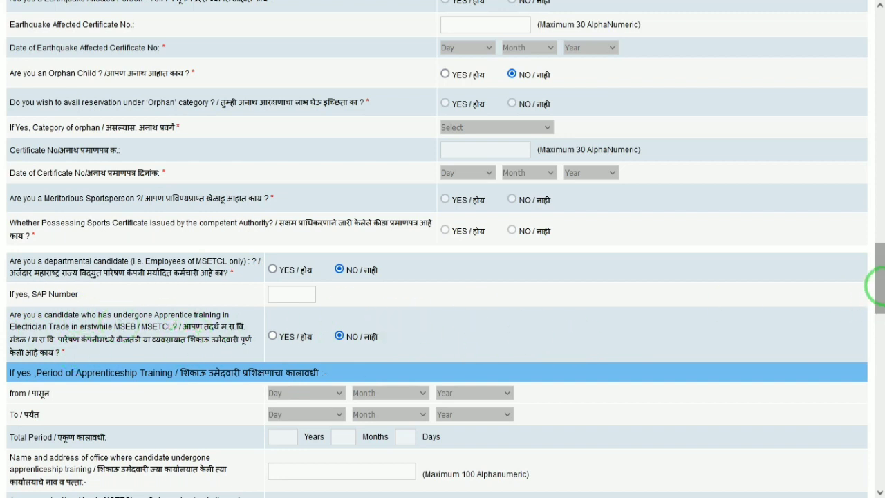
{"action": "left_click_drag", "start_coordinate": [877, 284], "coordinate": [884, 322]}
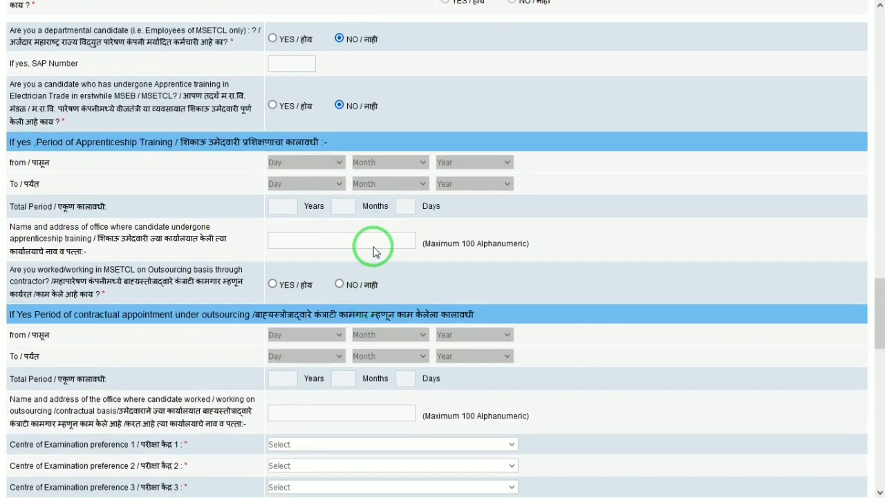
{"action": "left_click", "coordinate": [339, 283]}
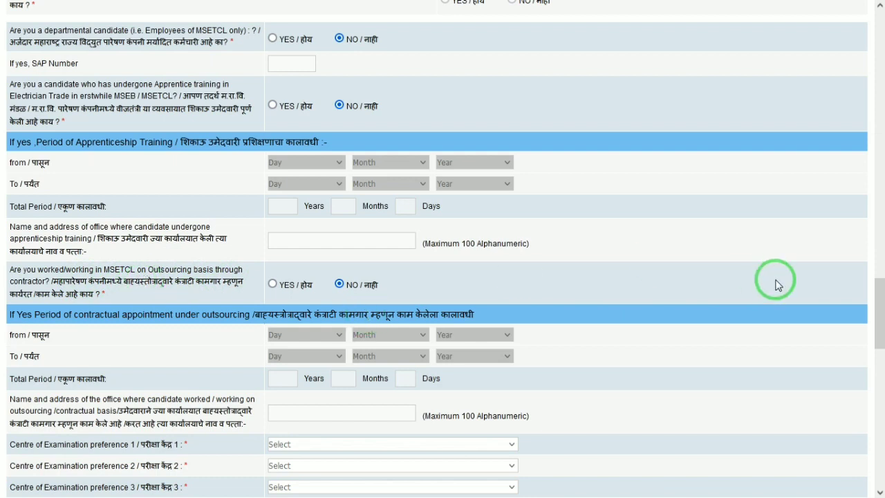
Step: Set the examination centre preferences 1 to 3 to Ahmednagar, Dhule and Nasik
{"action": "left_click_drag", "start_coordinate": [874, 337], "coordinate": [875, 372]}
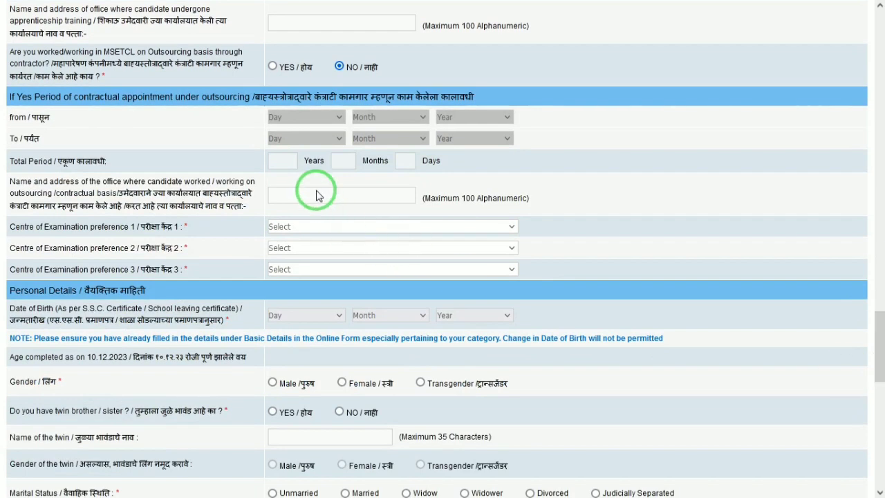
{"action": "left_click", "coordinate": [284, 228]}
{"action": "left_click", "coordinate": [305, 256]}
{"action": "left_click", "coordinate": [303, 252]}
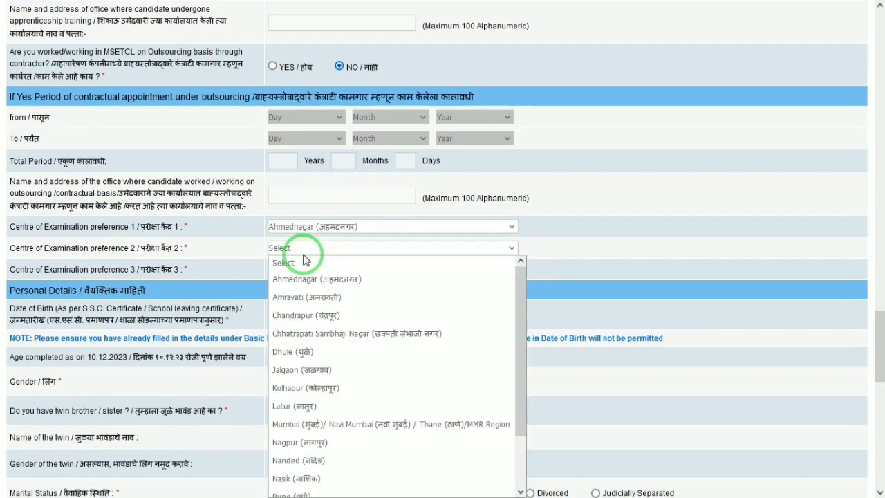
{"action": "left_click", "coordinate": [304, 347]}
{"action": "left_click", "coordinate": [280, 268]}
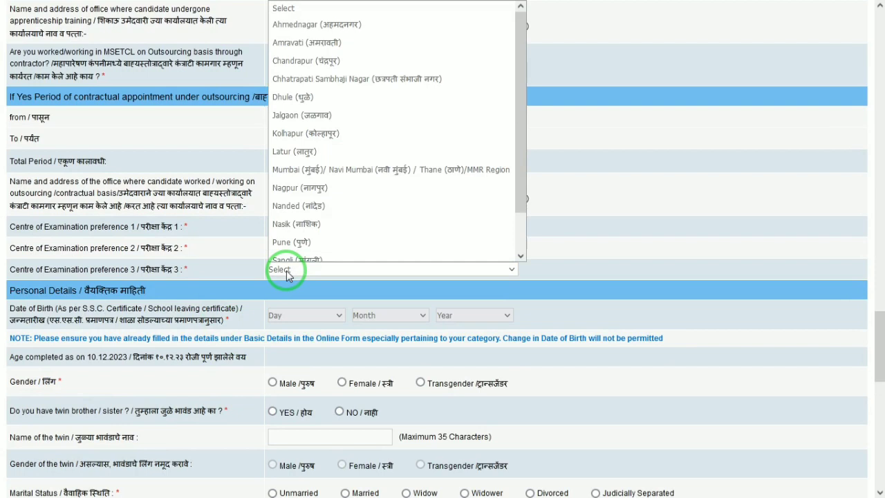
{"action": "left_click", "coordinate": [329, 225]}
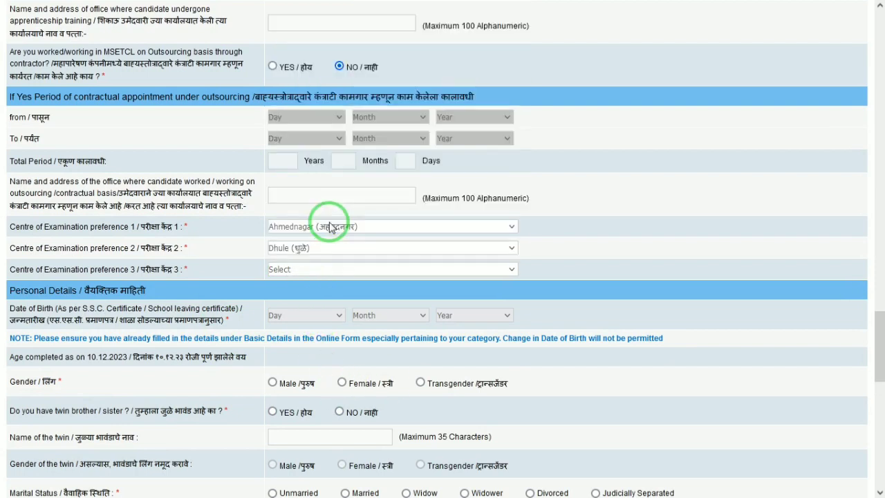
Step: Select the day and month of the candidate's date of birth, set gender to Male, and answer NO to having a twin
{"action": "left_click", "coordinate": [275, 318]}
{"action": "key", "text": "Down"}
{"action": "key", "text": "Return"}
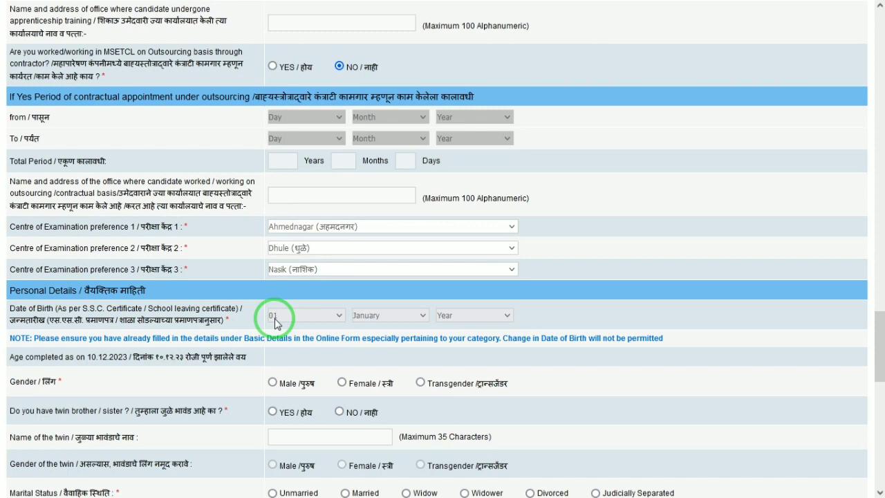
{"action": "left_click", "coordinate": [459, 316]}
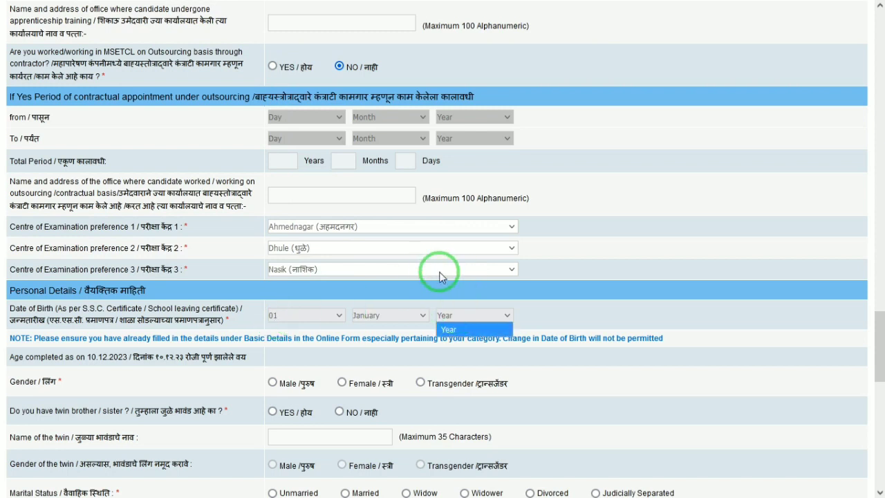
{"action": "left_click", "coordinate": [467, 314]}
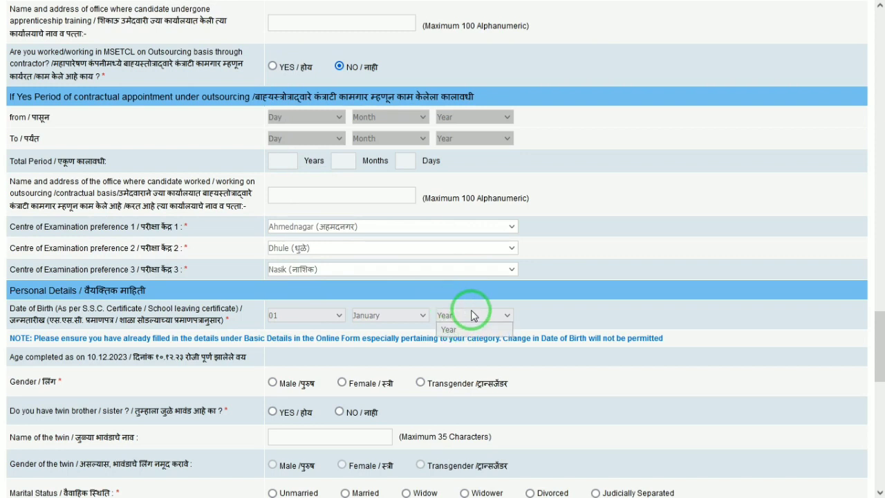
{"action": "left_click", "coordinate": [474, 316]}
{"action": "left_click", "coordinate": [468, 322]}
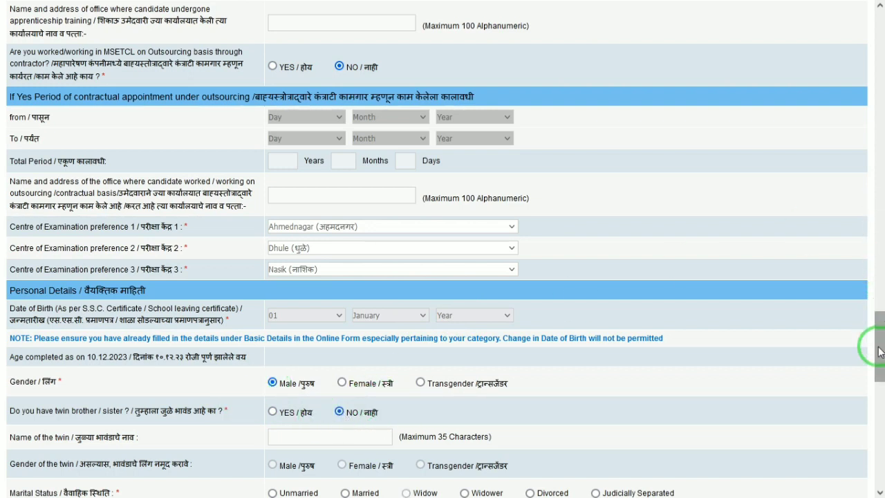
Step: Enter the father's and mother's names and answer NO to the candidate having changed name
{"action": "scroll", "coordinate": [878, 359], "scroll_direction": "down", "scroll_amount": 2}
{"action": "scroll", "coordinate": [879, 370], "scroll_direction": "down", "scroll_amount": 3}
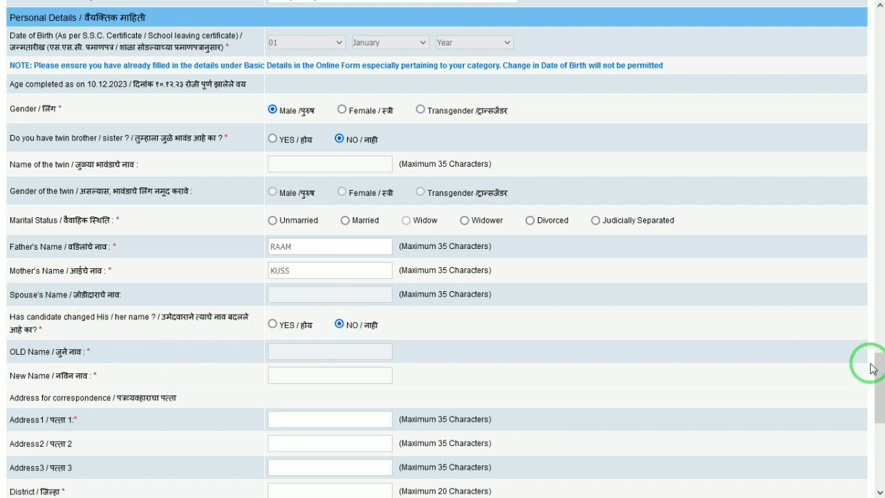
Step: Fill in the correspondence address with state MAHARASHTRA and the pin code, and reuse it as the permanent address
{"action": "left_click_drag", "start_coordinate": [877, 387], "coordinate": [877, 479]}
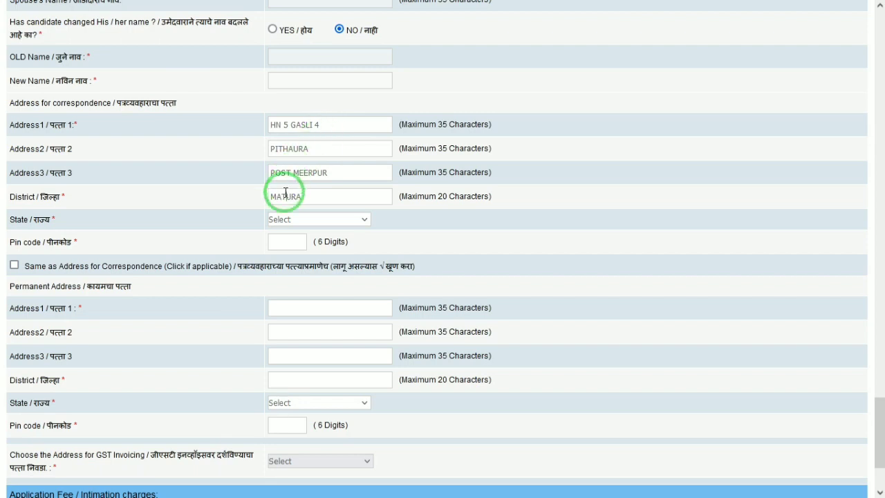
{"action": "left_click", "coordinate": [307, 220]}
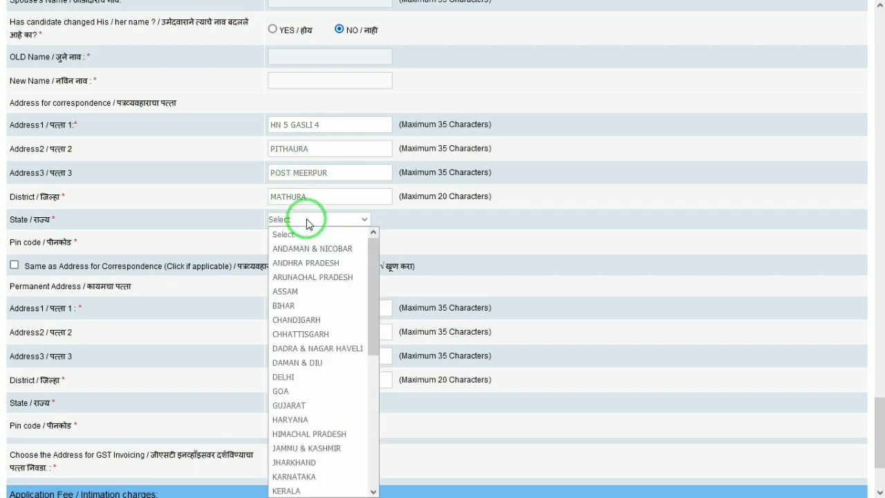
{"action": "key", "text": "m"}
{"action": "key", "text": "m"}
{"action": "key", "text": "Return"}
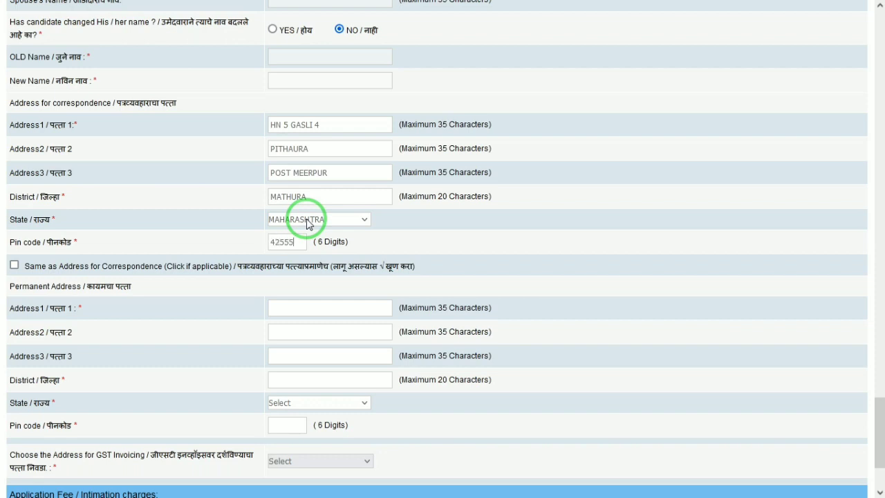
{"action": "key", "text": "space"}
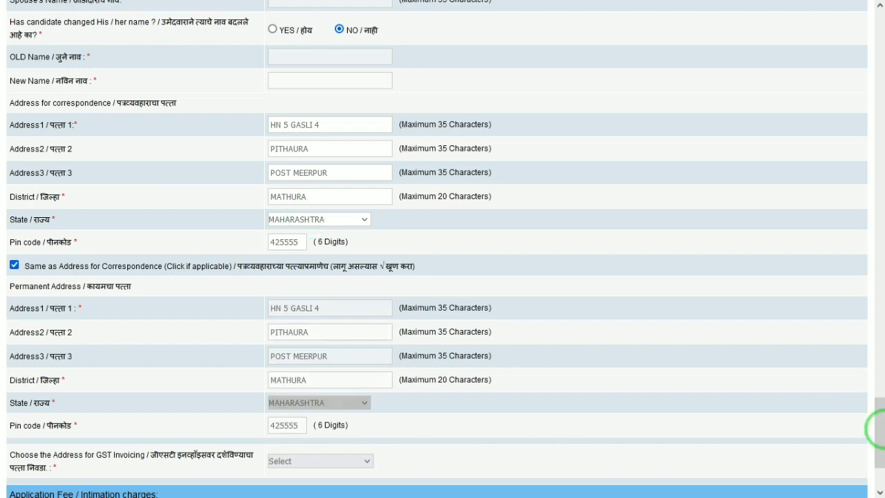
Step: Choose Correspondence Address for GST invoicing and validate the entered details
{"action": "left_click_drag", "start_coordinate": [874, 436], "coordinate": [878, 491]}
{"action": "left_click", "coordinate": [280, 338]}
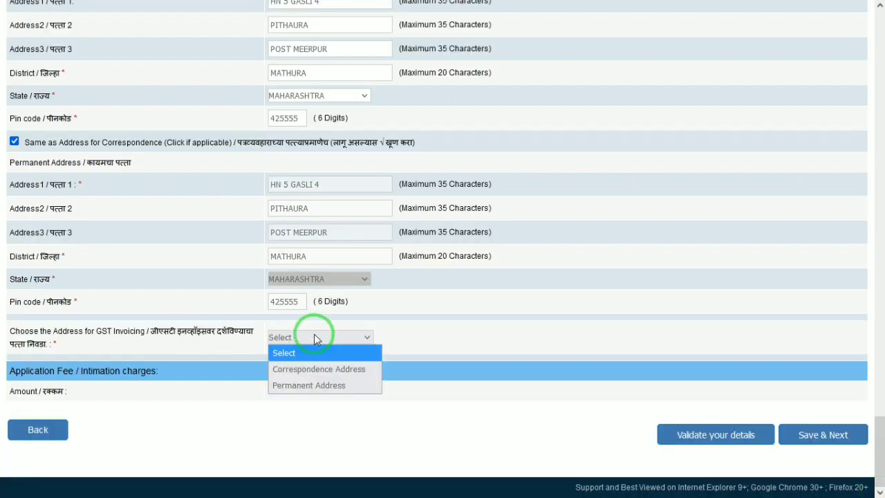
{"action": "left_click", "coordinate": [309, 367]}
{"action": "left_click", "coordinate": [731, 432]}
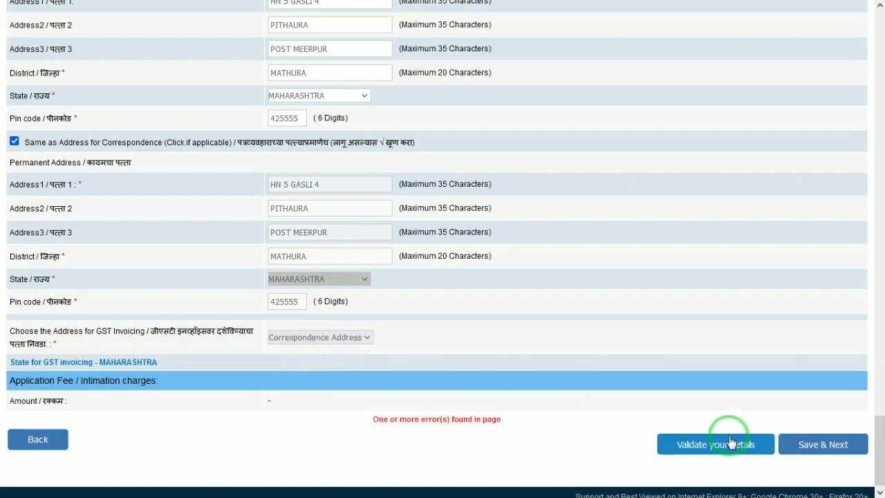
Step: Examine the fields flagged by validation, from the personal details up to the category section
{"action": "left_click", "coordinate": [879, 343]}
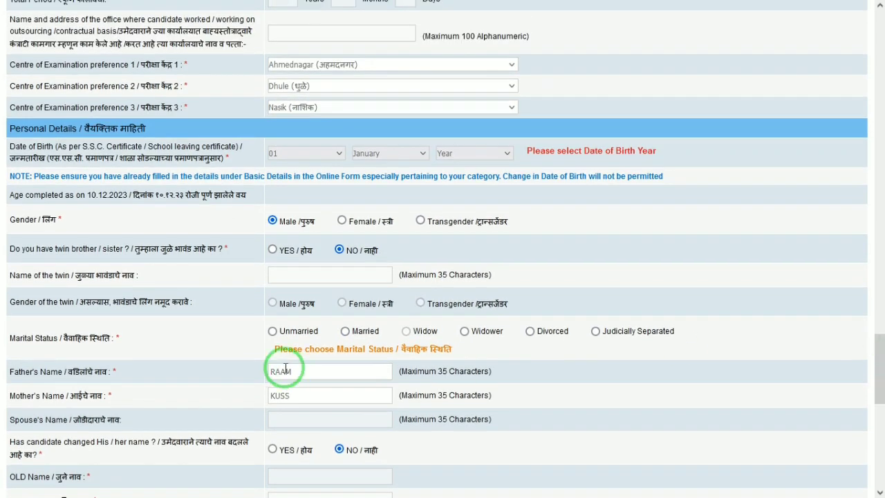
{"action": "left_click", "coordinate": [471, 152]}
{"action": "left_click", "coordinate": [879, 228]}
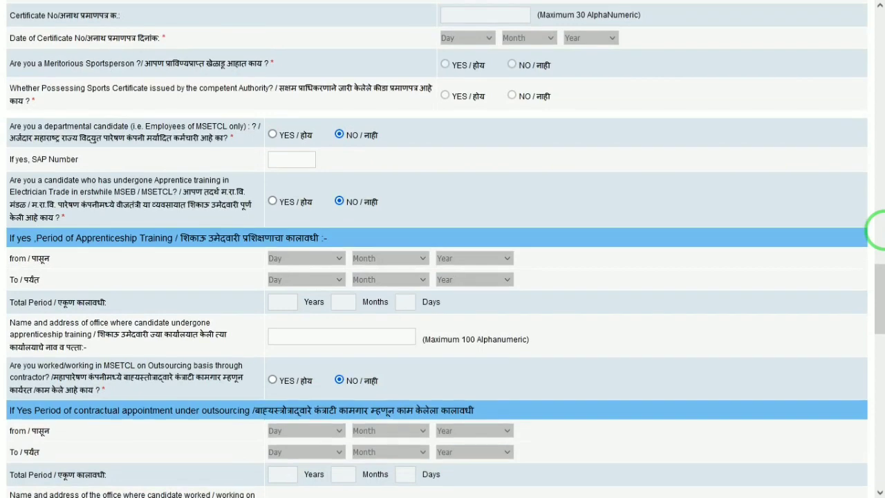
{"action": "left_click_drag", "start_coordinate": [879, 227], "coordinate": [883, 101]}
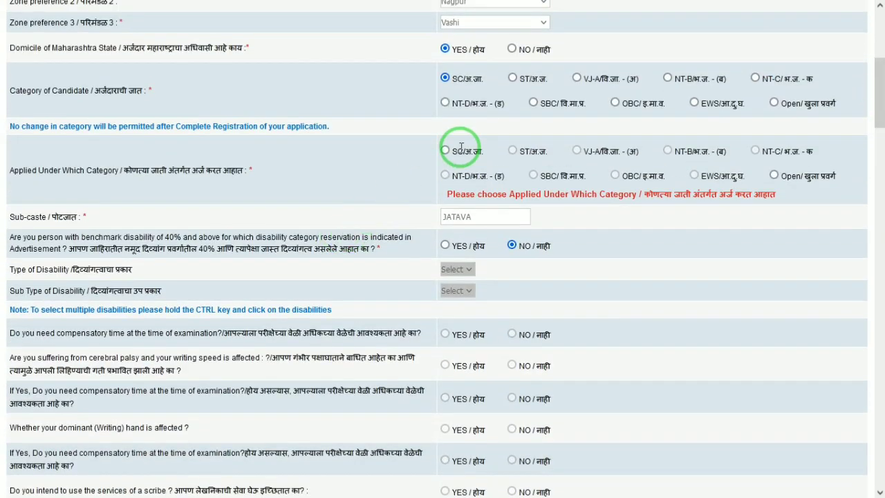
Step: Answer No to applying under Women reservation and YES to possessing a Caste certificate, entering the caste certificate number
{"action": "left_click_drag", "start_coordinate": [879, 103], "coordinate": [881, 166]}
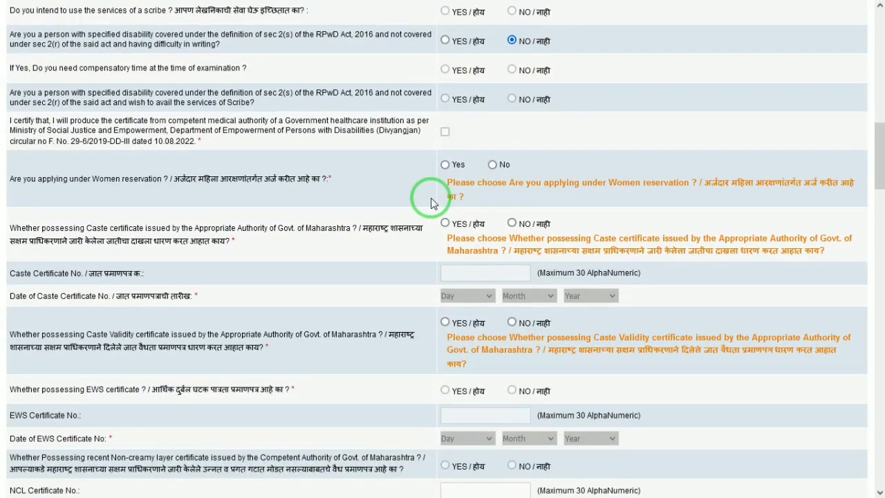
{"action": "left_click", "coordinate": [493, 167]}
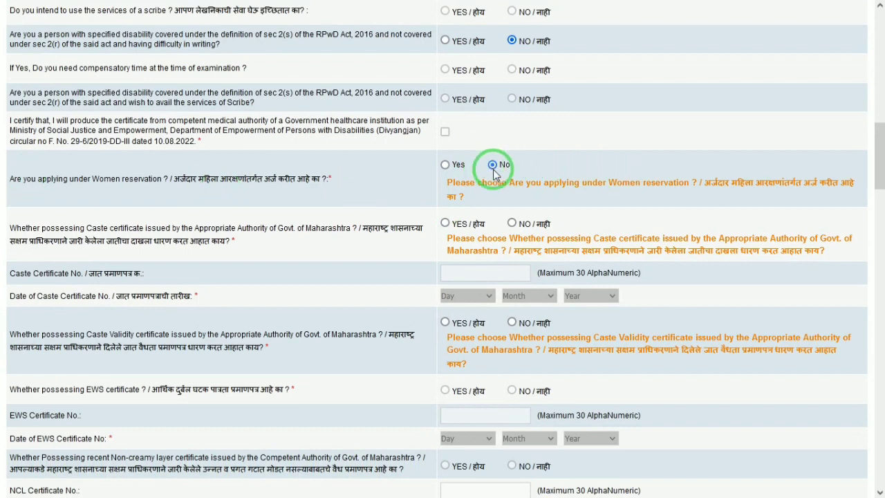
{"action": "left_click", "coordinate": [123, 188]}
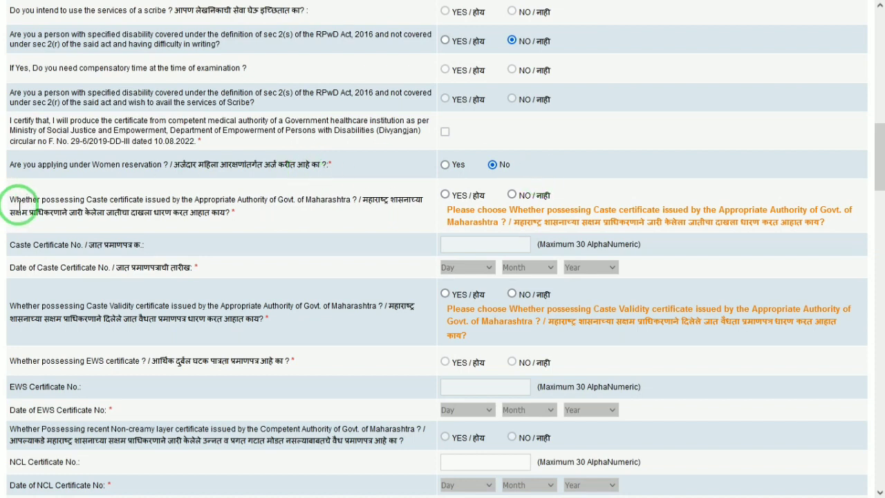
{"action": "left_click", "coordinate": [446, 195]}
{"action": "left_click", "coordinate": [479, 223]}
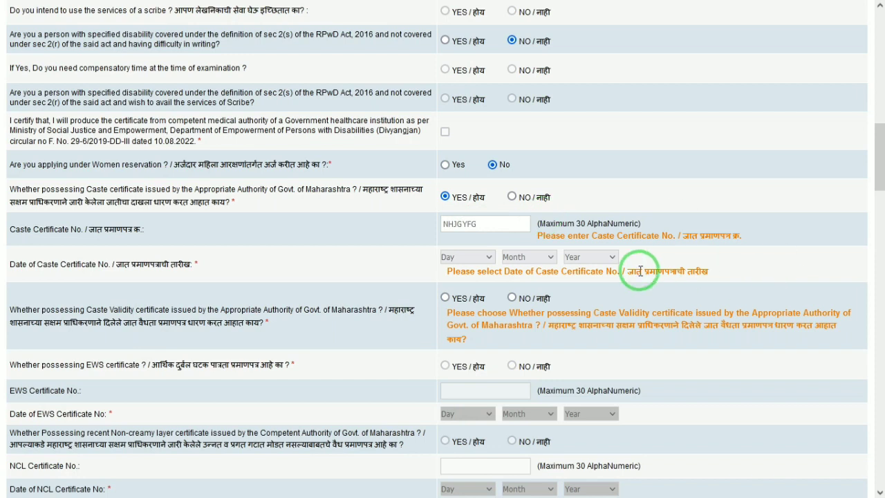
Step: Set the caste certificate date to 12 March 2021 and answer NO to possessing a Caste Validity certificate
{"action": "left_click", "coordinate": [455, 257]}
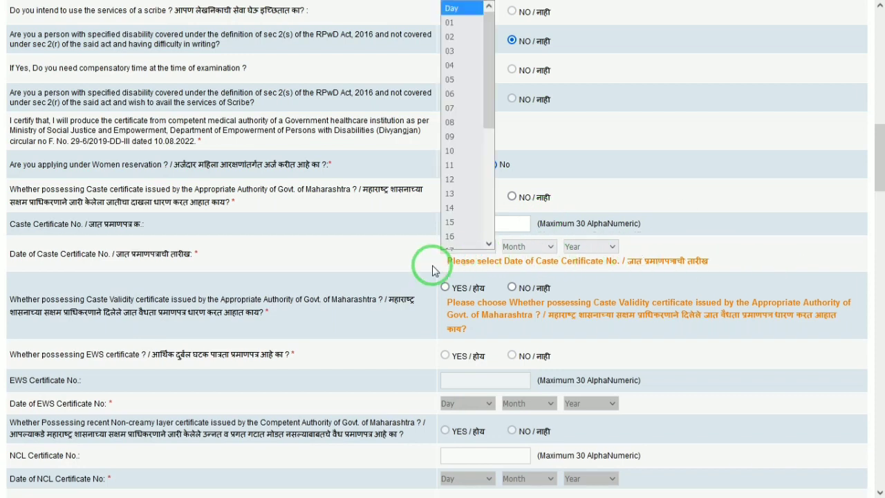
{"action": "left_click", "coordinate": [459, 182]}
{"action": "left_click", "coordinate": [538, 247]}
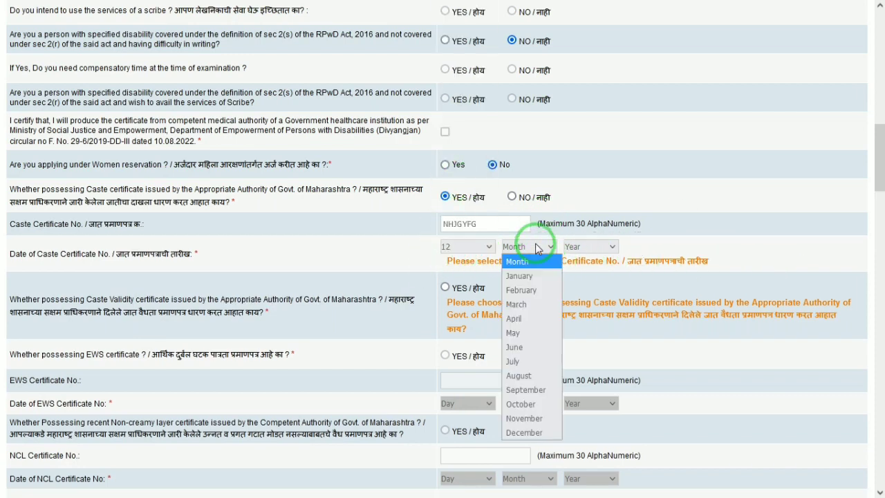
{"action": "left_click", "coordinate": [526, 301]}
{"action": "left_click", "coordinate": [599, 248]}
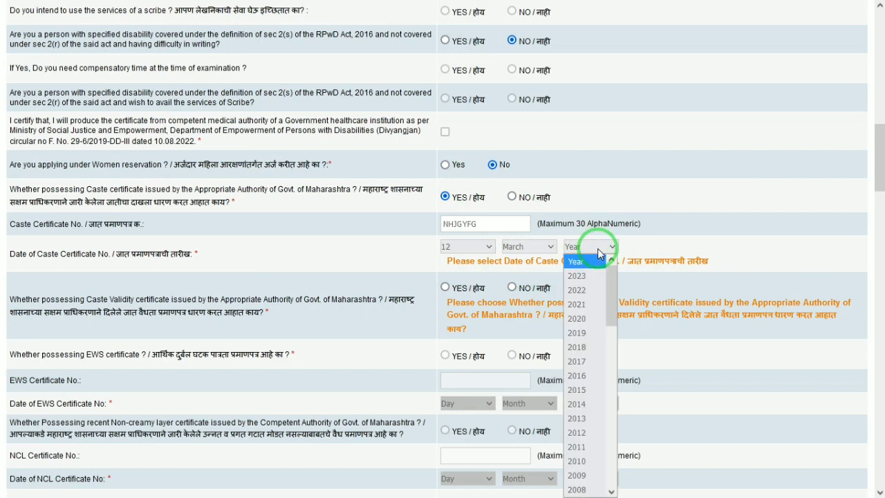
{"action": "left_click", "coordinate": [577, 303]}
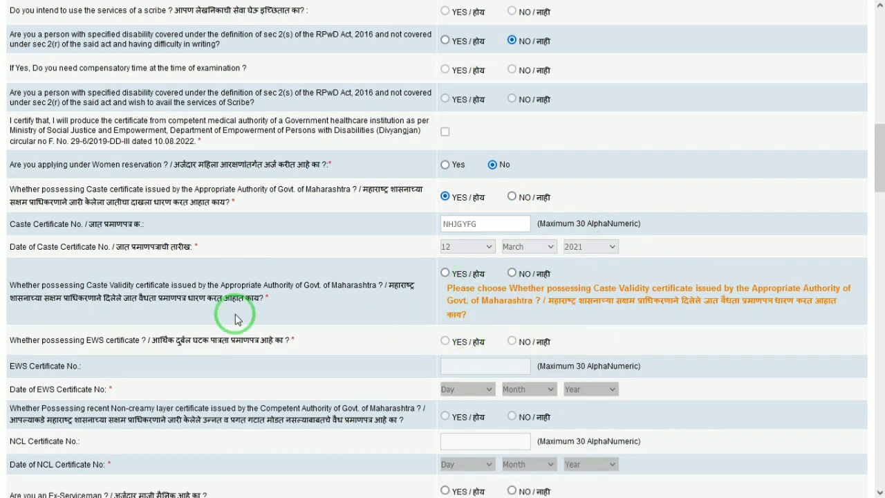
{"action": "left_click", "coordinate": [511, 274]}
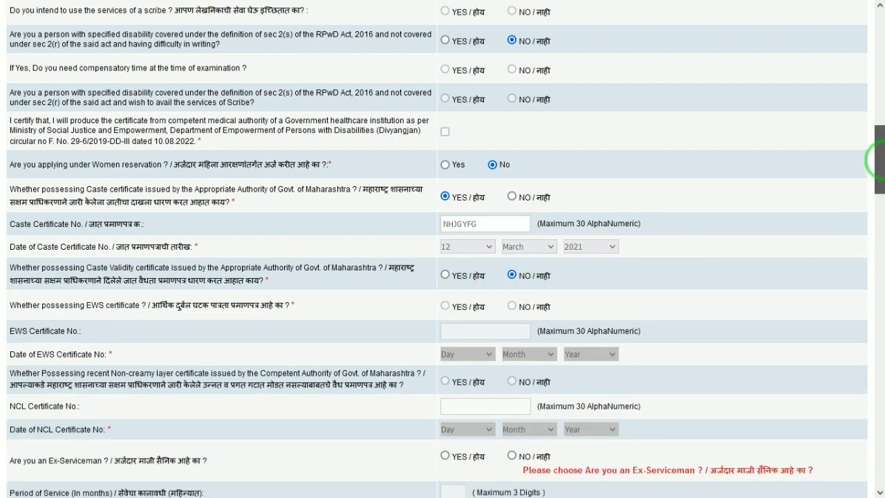
Step: Answer NO to the Ex-Serviceman, Project Affected Person, Project Affected Person of MSETCL and Meritorious Sportsperson questions
{"action": "left_click_drag", "start_coordinate": [876, 159], "coordinate": [878, 191]}
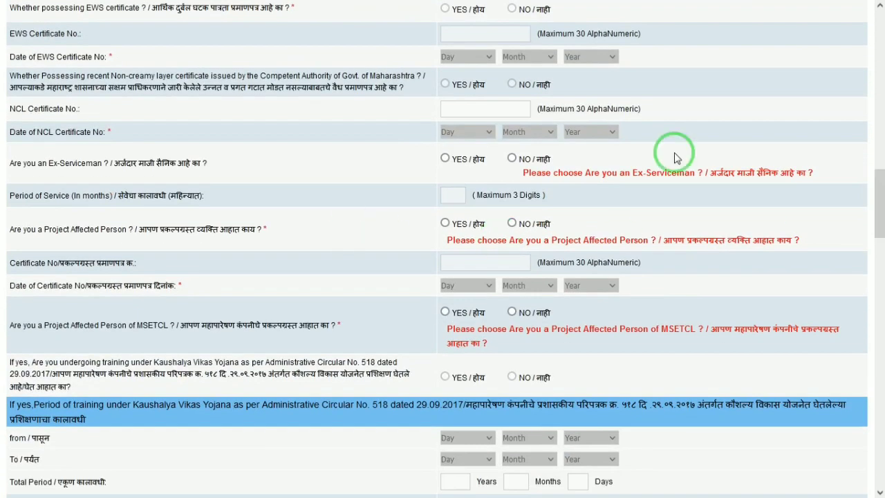
{"action": "left_click", "coordinate": [512, 157]}
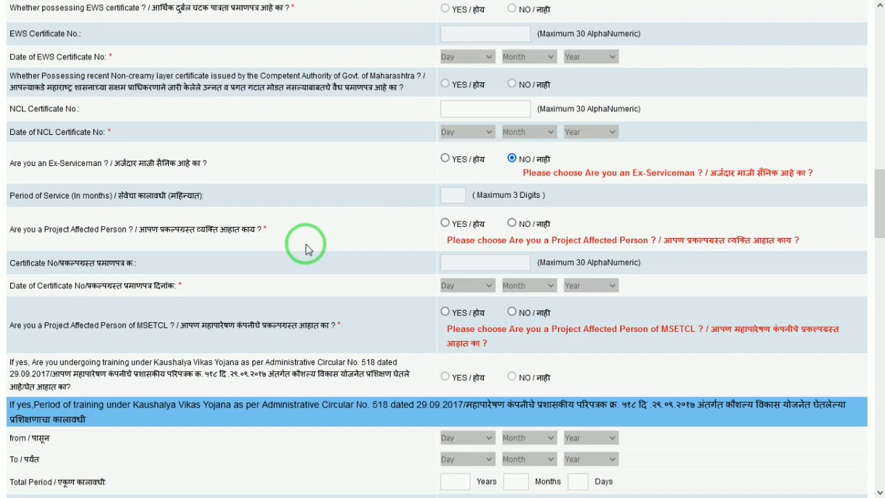
{"action": "left_click", "coordinate": [512, 159]}
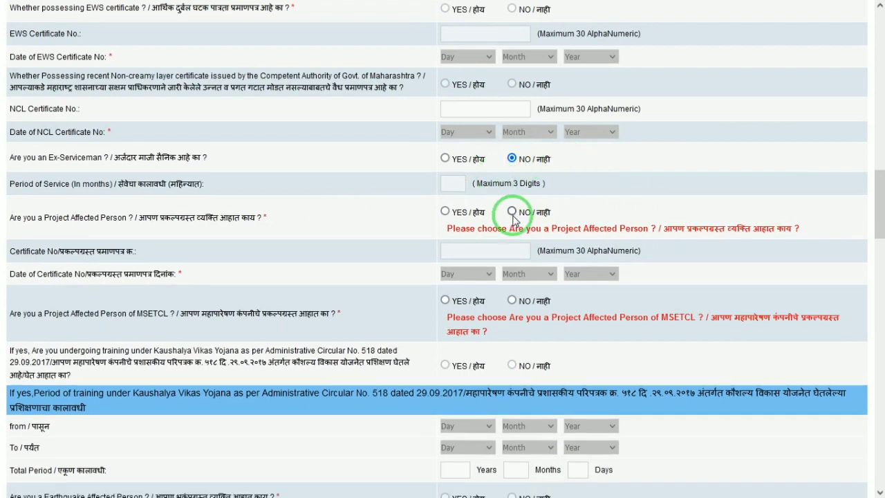
{"action": "left_click", "coordinate": [513, 301]}
{"action": "left_click", "coordinate": [512, 287]}
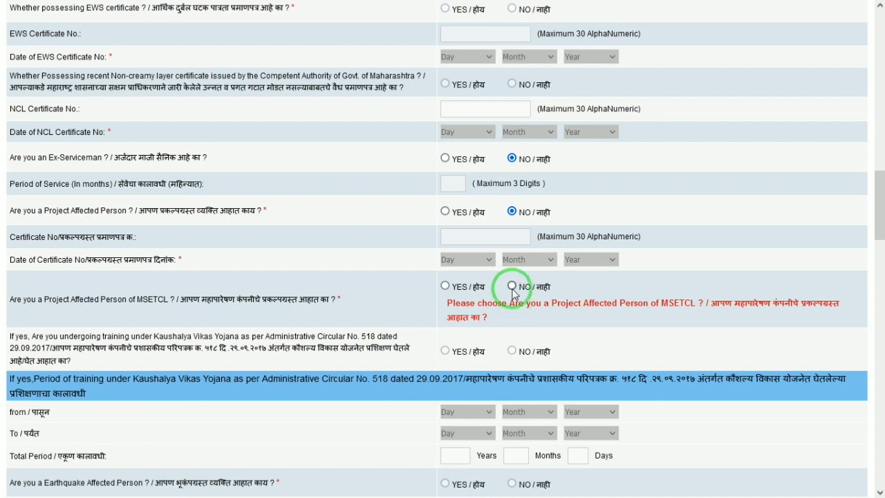
{"action": "left_click", "coordinate": [644, 302]}
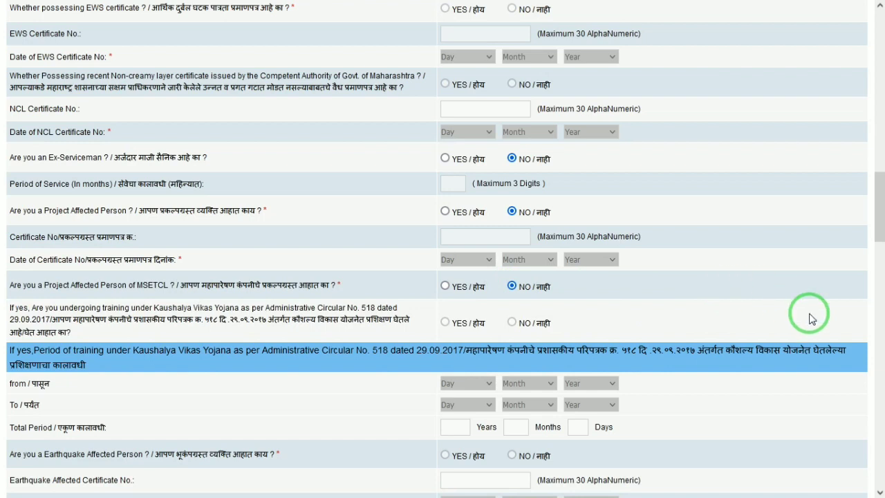
{"action": "left_click_drag", "start_coordinate": [878, 200], "coordinate": [879, 245]}
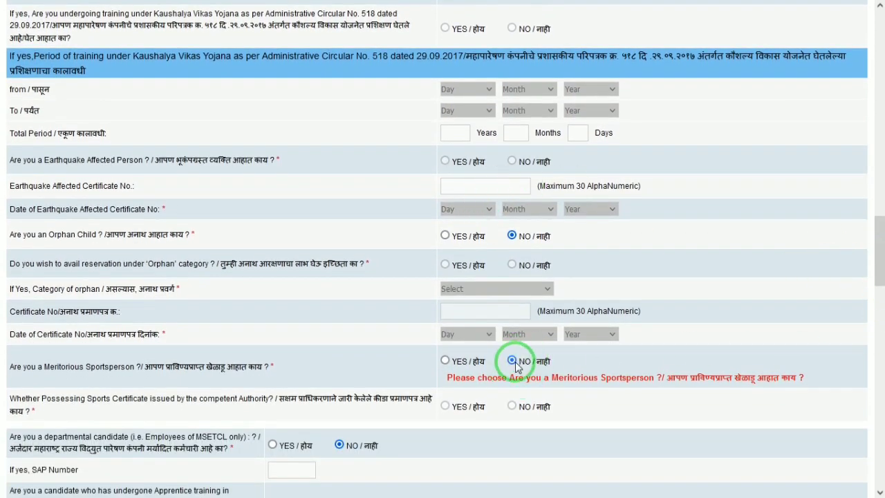
Step: Choose Male as the gender, select the missing year of birth and validate the details
{"action": "left_click_drag", "start_coordinate": [874, 256], "coordinate": [875, 356]}
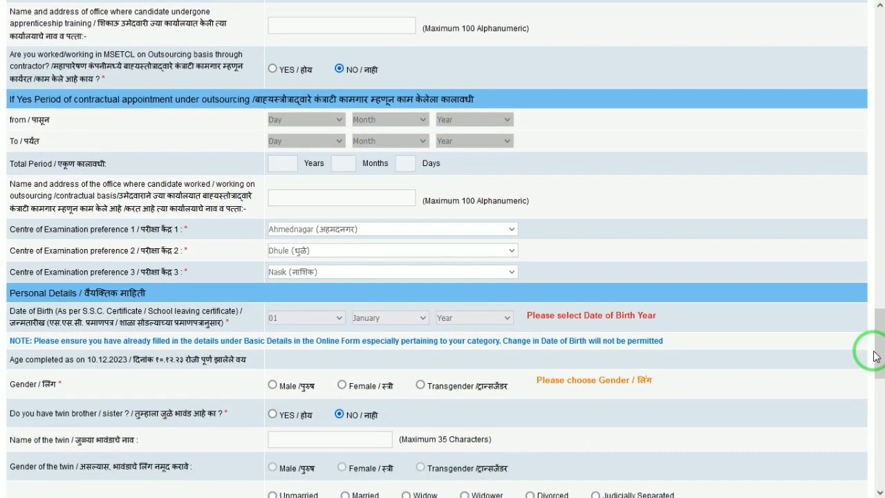
{"action": "left_click", "coordinate": [273, 386]}
{"action": "left_click", "coordinate": [500, 317]}
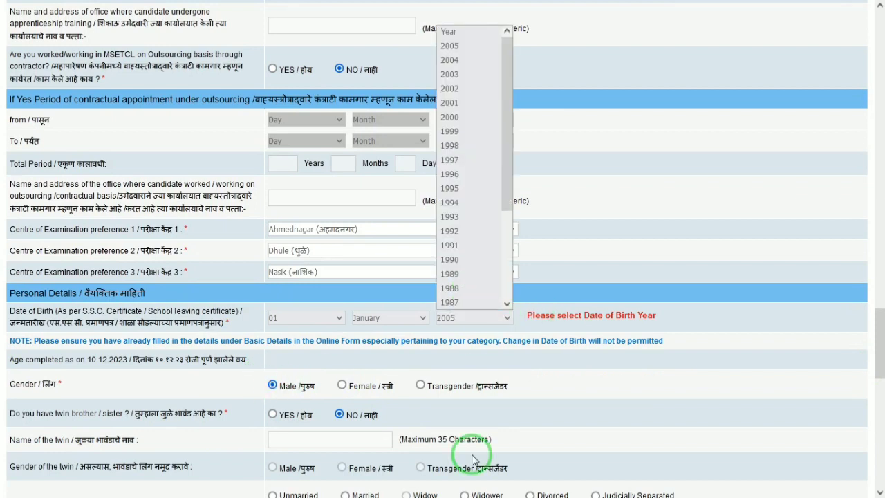
{"action": "key", "text": "Return"}
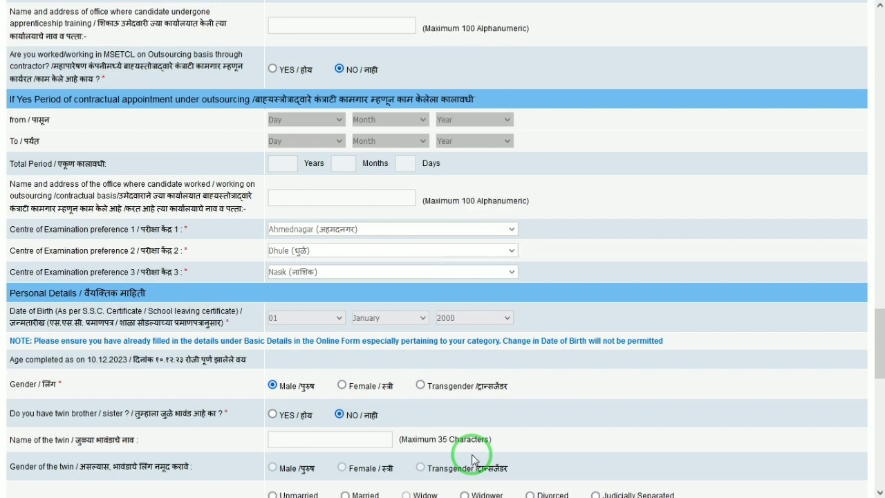
{"action": "left_click_drag", "start_coordinate": [875, 355], "coordinate": [877, 464]}
{"action": "left_click", "coordinate": [707, 439]}
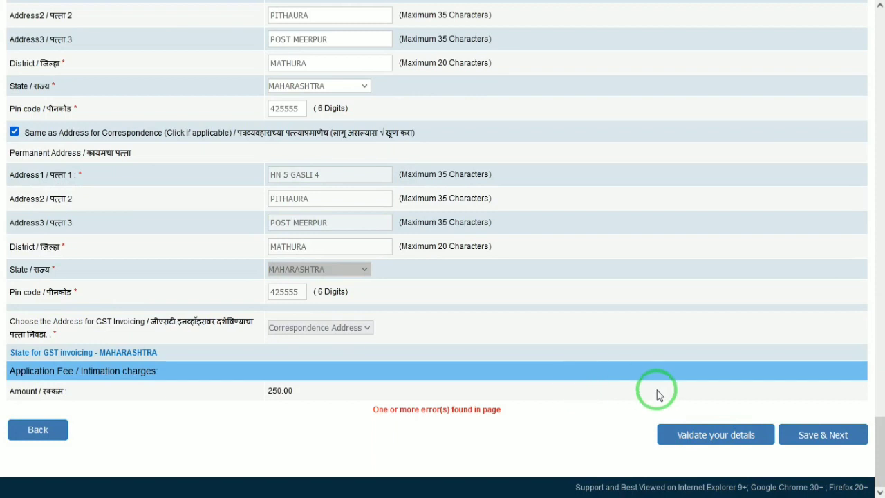
Step: Set the marital status to Unmarried, then validate and save the basic details to proceed to the qualification section
{"action": "left_click", "coordinate": [878, 402]}
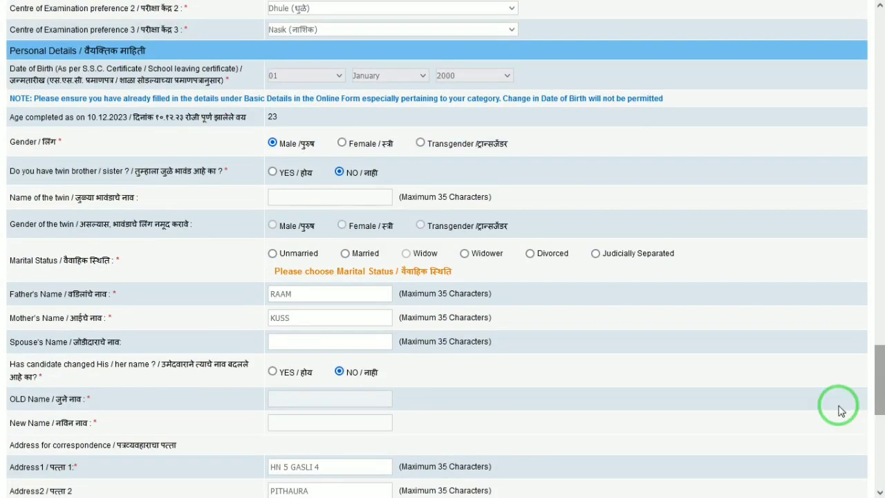
{"action": "left_click", "coordinate": [276, 254]}
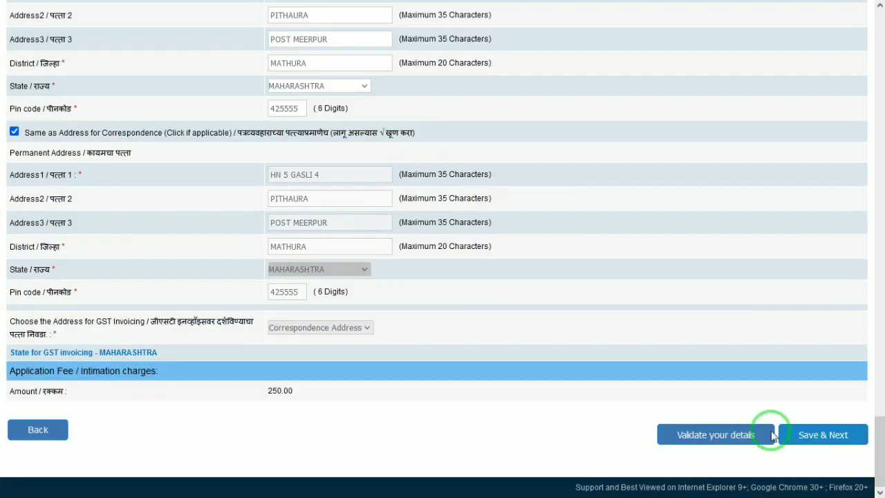
{"action": "left_click", "coordinate": [747, 443]}
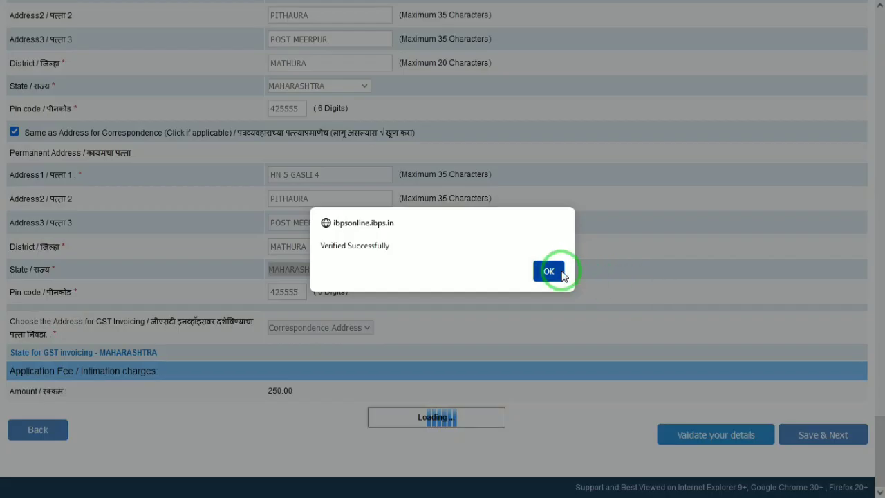
{"action": "left_click", "coordinate": [561, 273]}
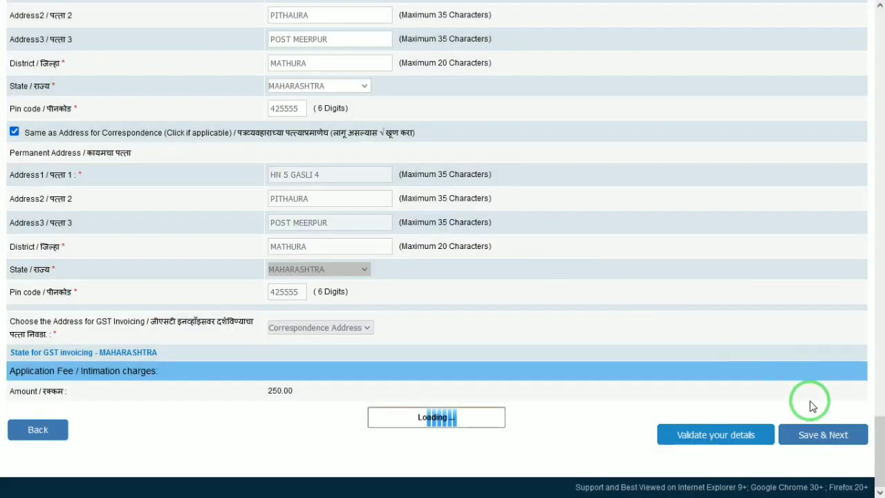
{"action": "left_click", "coordinate": [805, 442]}
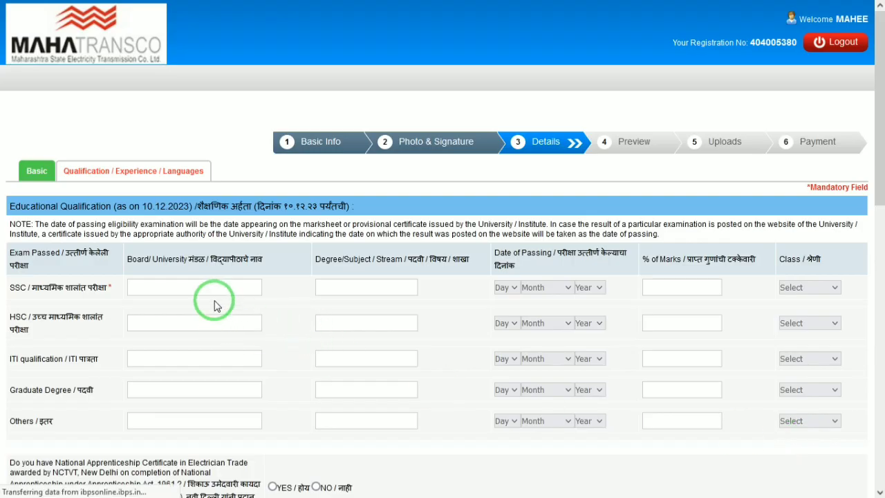
Step: Fill in the SSC qualification with board UP, stream SCIENCE, passing date 01 January 2015, 95.8 % marks and First Class
{"action": "left_click", "coordinate": [192, 292]}
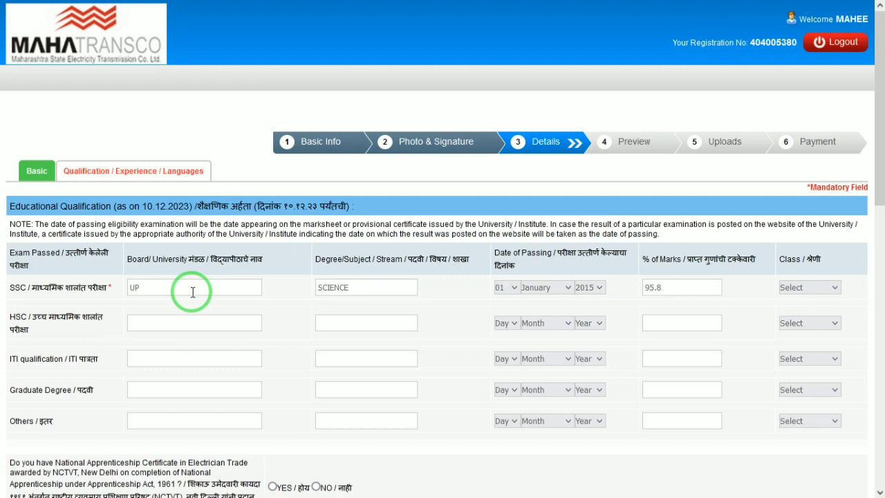
{"action": "left_click", "coordinate": [823, 292]}
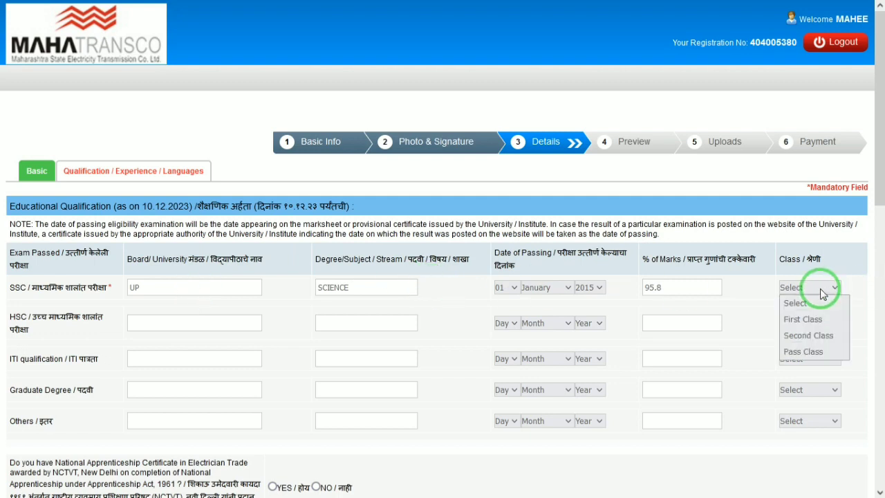
{"action": "left_click", "coordinate": [802, 320]}
{"action": "left_click", "coordinate": [177, 317]}
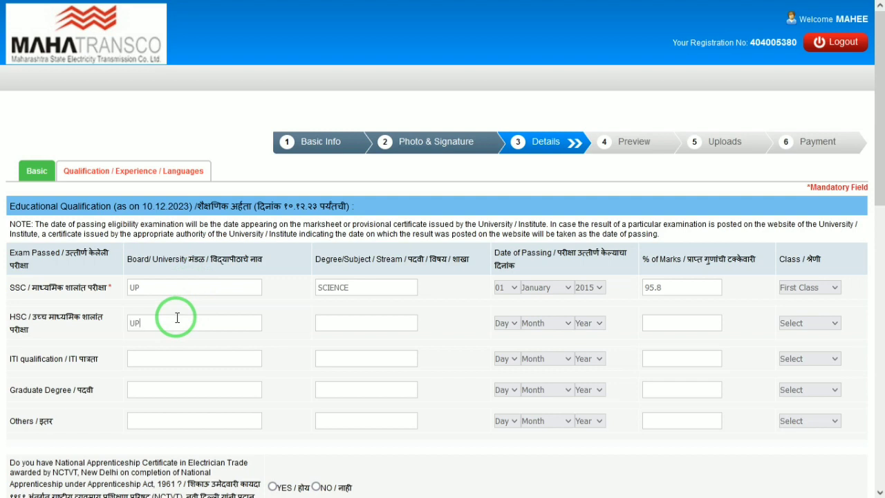
Step: Fill in the ITI qualification with board NCVT, subject ELECTRICAL ALL, passing date 01 January 2019, 98.00 % marks and First Class
{"action": "left_click", "coordinate": [202, 364]}
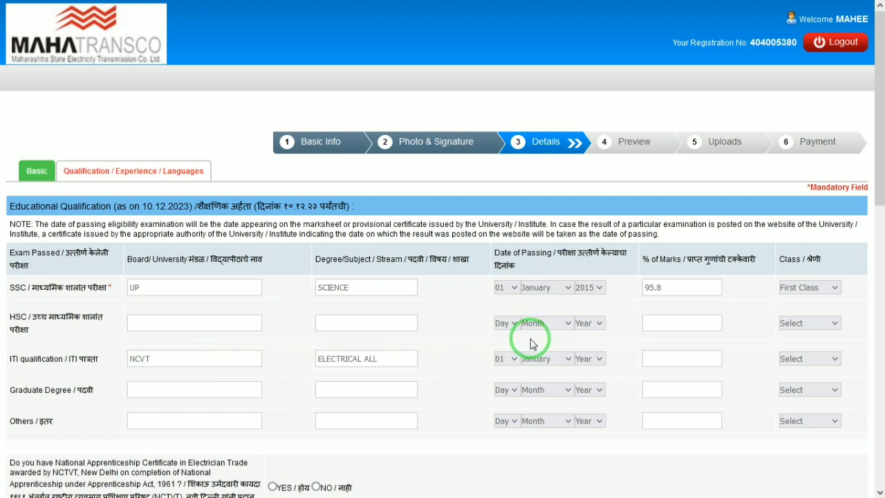
{"action": "left_click", "coordinate": [592, 358]}
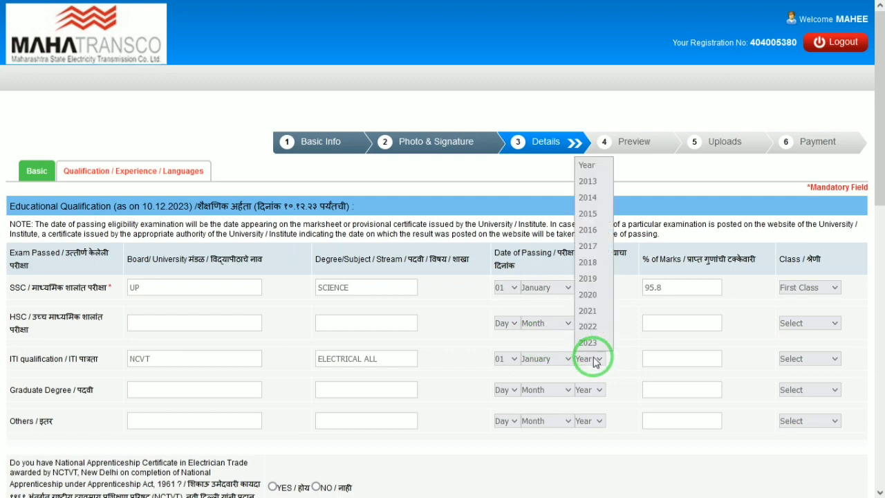
{"action": "type", "text": "2019"}
{"action": "key", "text": "Tab"}
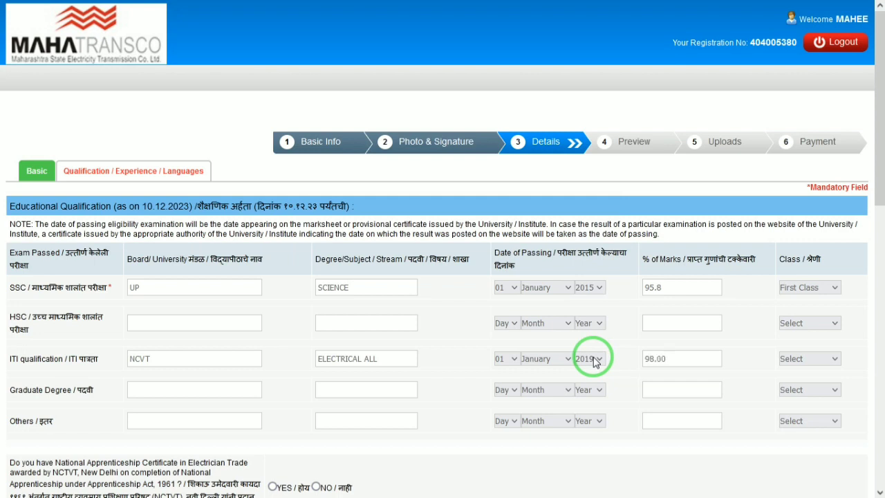
{"action": "left_click", "coordinate": [827, 359]}
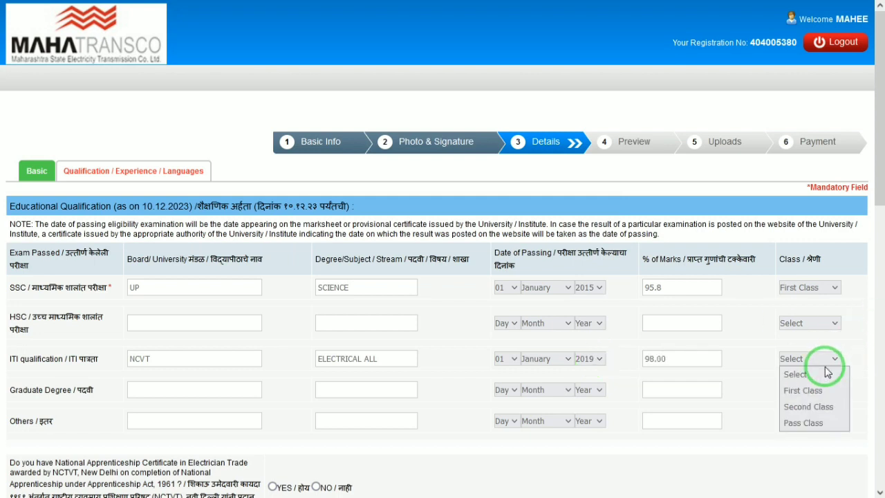
{"action": "left_click", "coordinate": [803, 391]}
Step: Answer YES to the apprenticeship, trade certificate, training and Marathi language questions, leaving out the 1 year BBBT course question
{"action": "left_click_drag", "start_coordinate": [878, 113], "coordinate": [875, 217]}
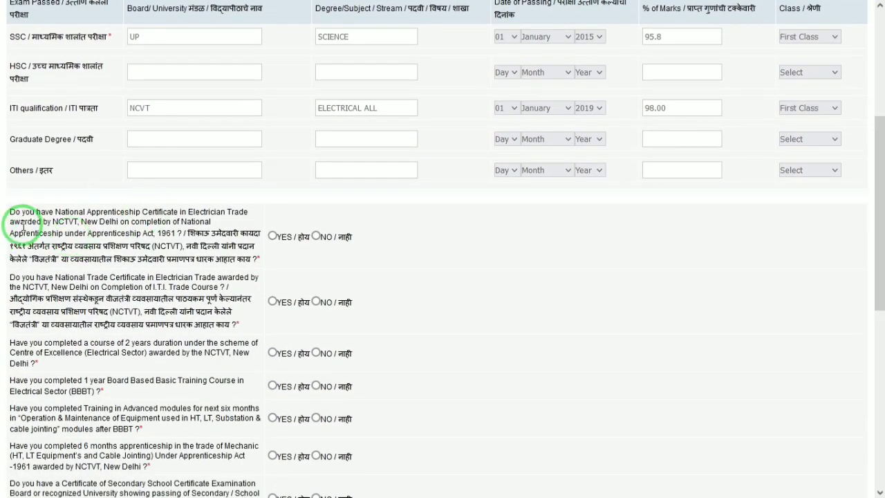
{"action": "left_click", "coordinate": [272, 236]}
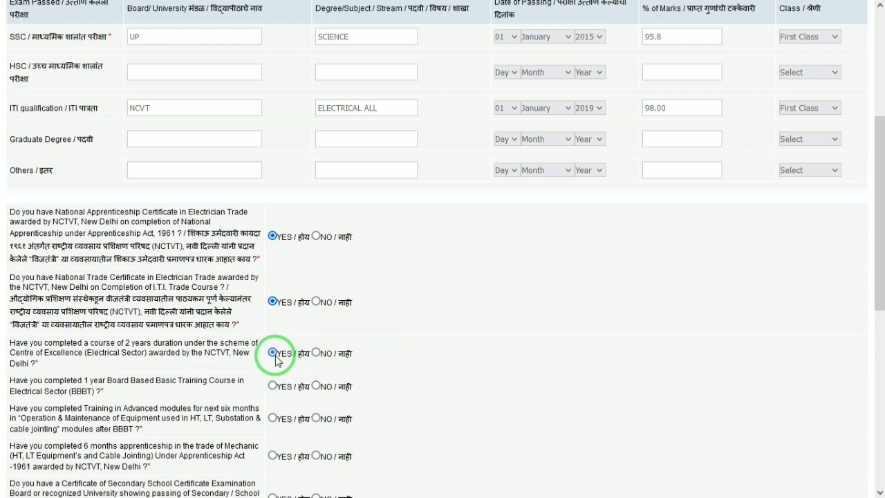
{"action": "left_click", "coordinate": [273, 417]}
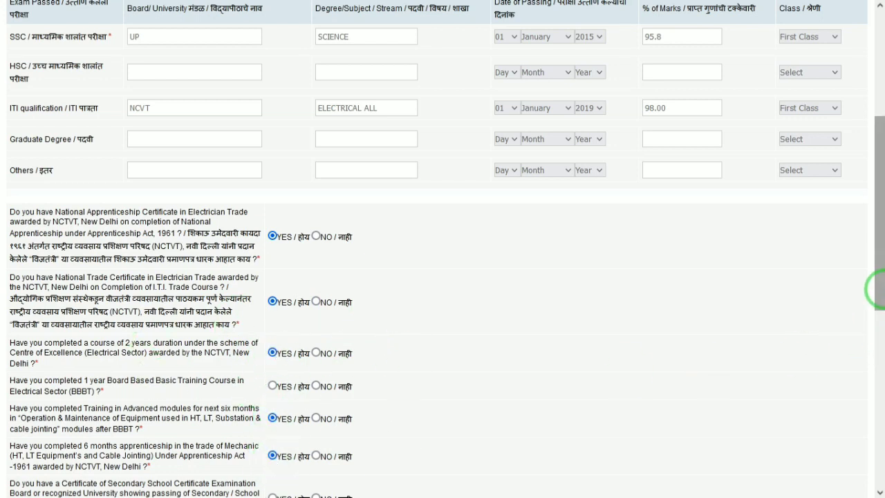
{"action": "left_click_drag", "start_coordinate": [880, 287], "coordinate": [875, 355]}
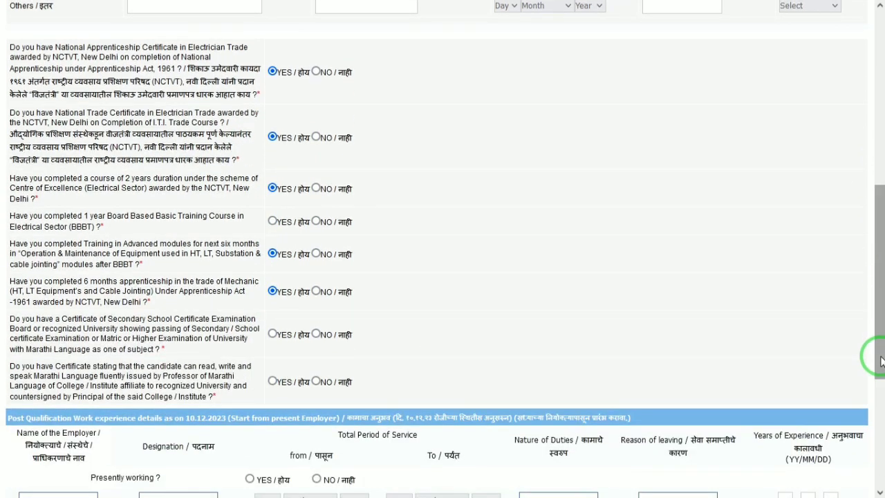
{"action": "left_click", "coordinate": [273, 334]}
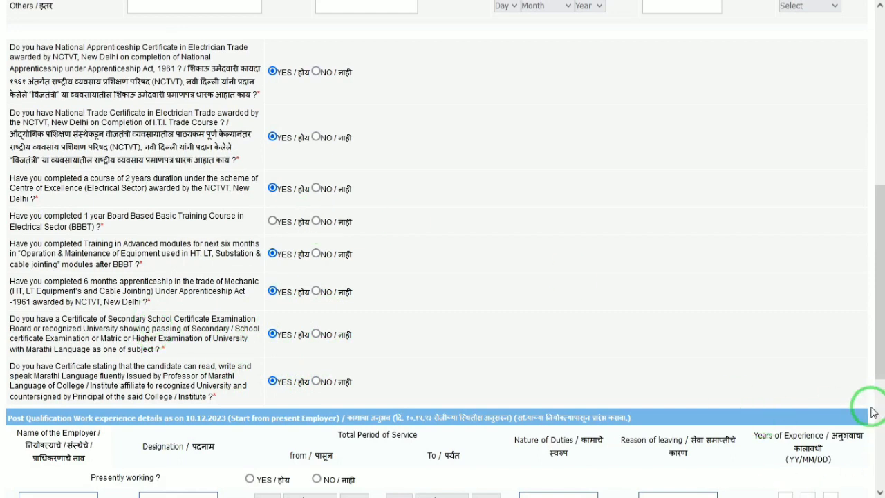
Step: Record present employment at HCL with designation CS from 01 January 2020, nature of duties GOOD and total experience of 46 months
{"action": "left_click_drag", "start_coordinate": [877, 333], "coordinate": [876, 433]}
{"action": "left_click", "coordinate": [317, 228]}
{"action": "left_click", "coordinate": [250, 229]}
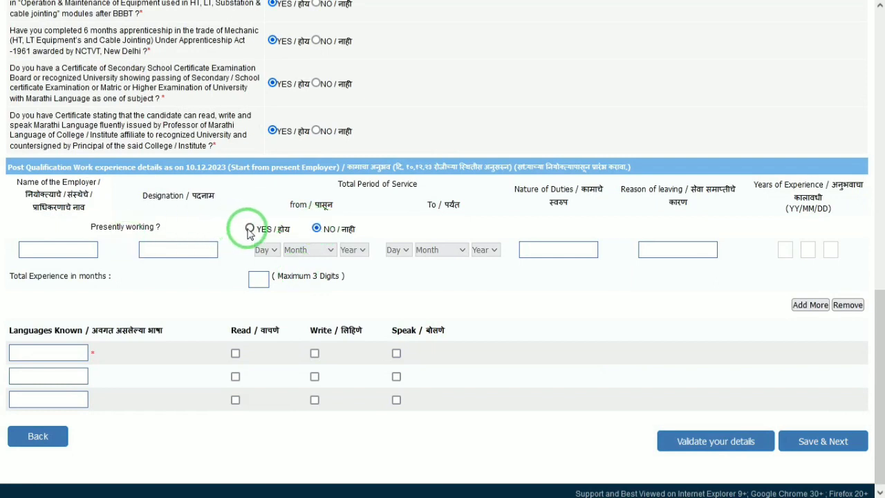
{"action": "left_click", "coordinate": [38, 251]}
{"action": "type", "text": "HCL"}
{"action": "key", "text": "Tab"}
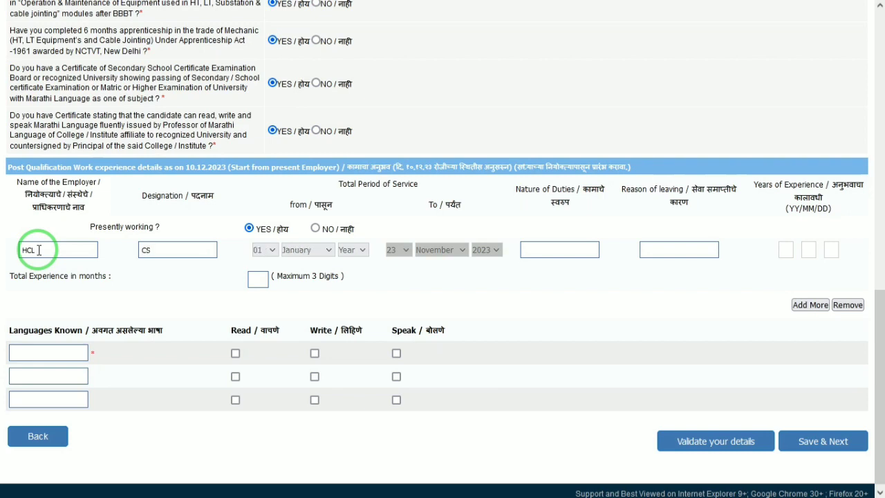
{"action": "type", "text": "2020"}
{"action": "key", "text": "Tab"}
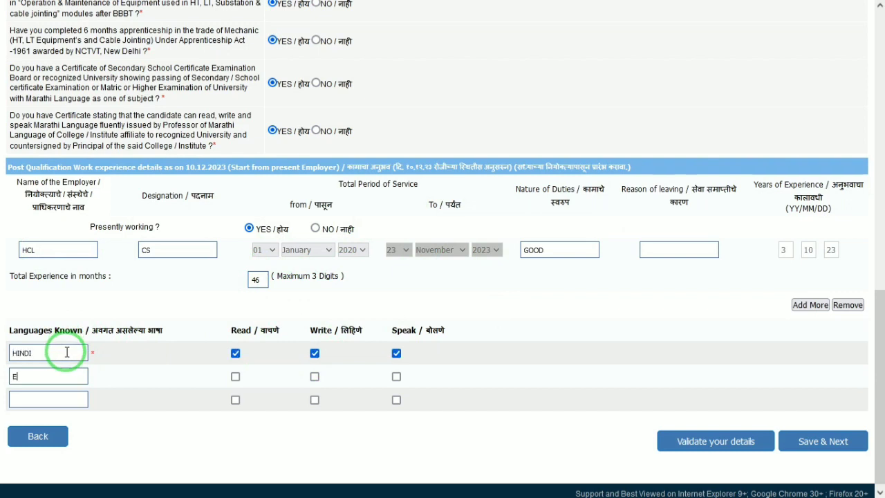
Step: Add HINDI and ENGLISH as languages known for reading, writing and speaking, and validate the details
{"action": "left_click", "coordinate": [717, 442]}
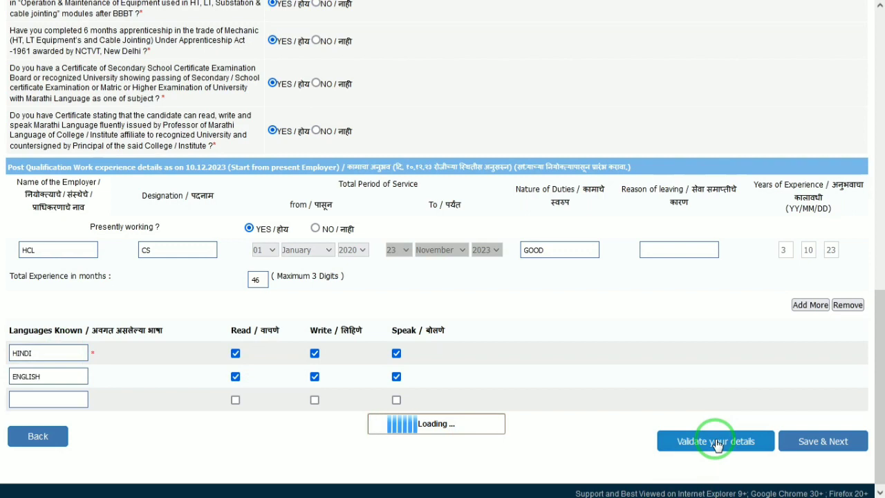
{"action": "left_click", "coordinate": [696, 256]}
{"action": "left_click", "coordinate": [461, 64]}
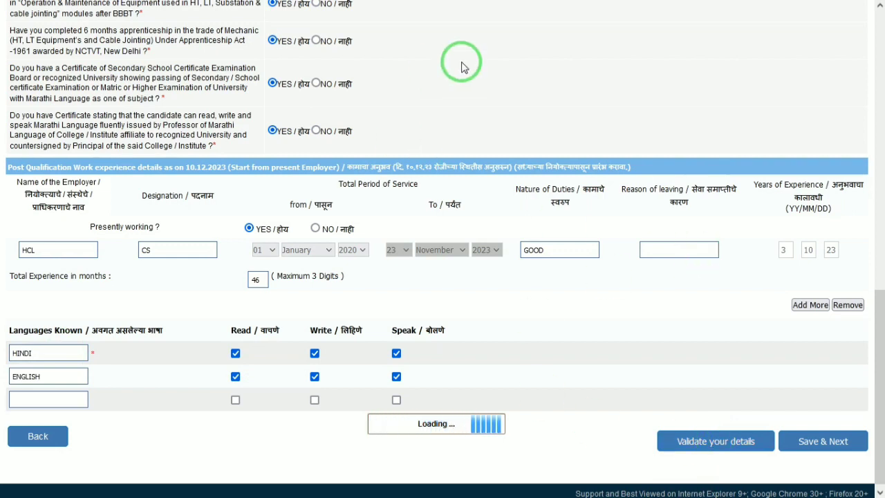
{"action": "left_click", "coordinate": [407, 293]}
Step: Answer NO to the 1 year Board Based Basic Training Course question, then save and revalidate the qualification details
{"action": "left_click_drag", "start_coordinate": [879, 322], "coordinate": [876, 216]}
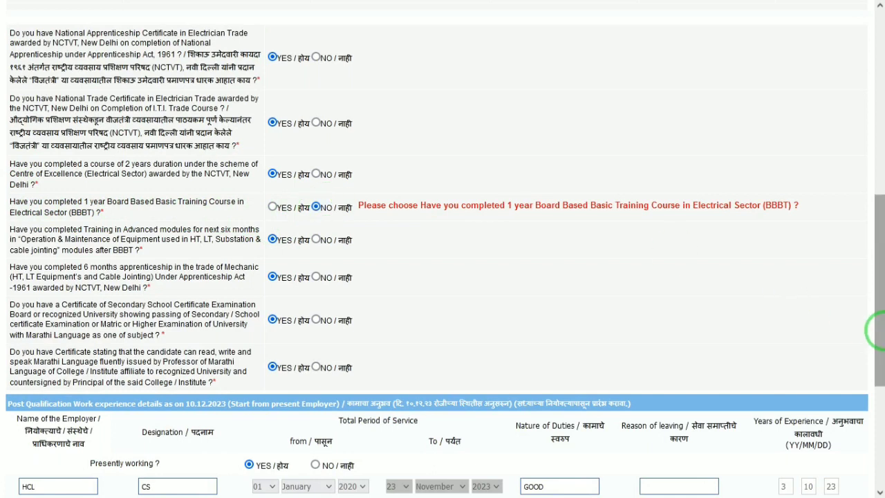
{"action": "left_click_drag", "start_coordinate": [877, 379], "coordinate": [864, 435]}
{"action": "left_click", "coordinate": [810, 434]}
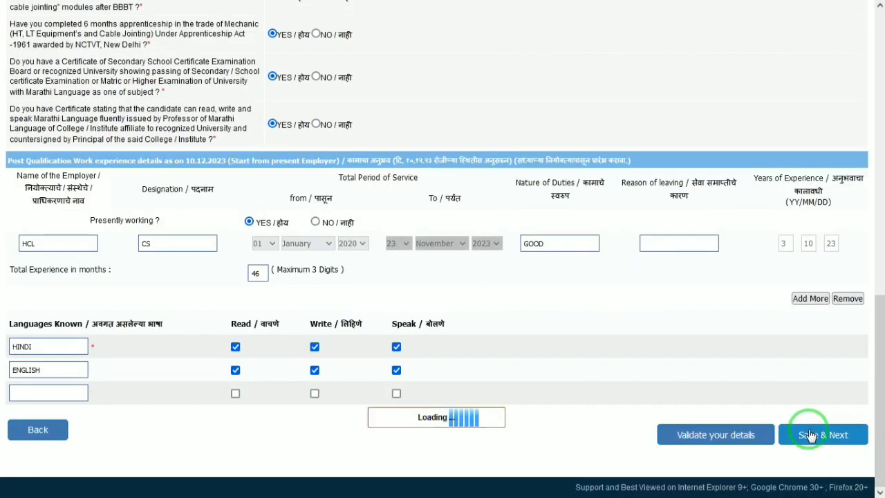
{"action": "left_click", "coordinate": [715, 433]}
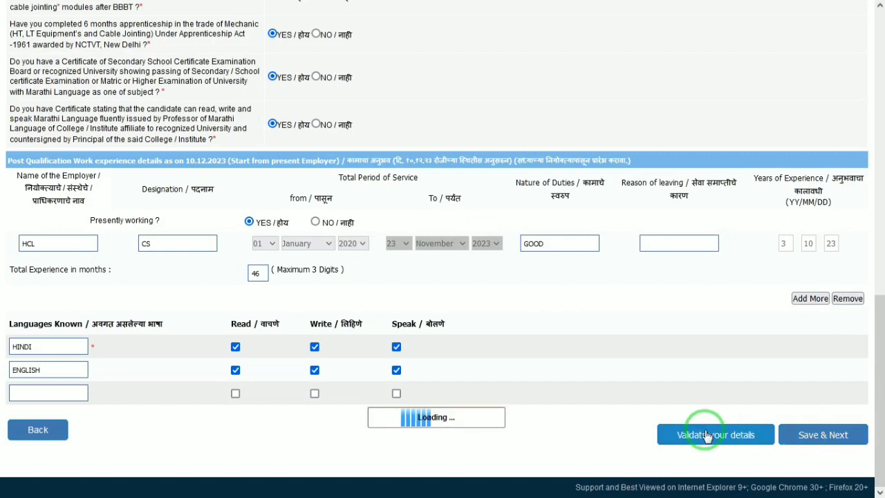
Step: Check the SSC percentage of marks entry for the two-decimal format and revalidate the qualification details
{"action": "left_click_drag", "start_coordinate": [877, 325], "coordinate": [874, 111]}
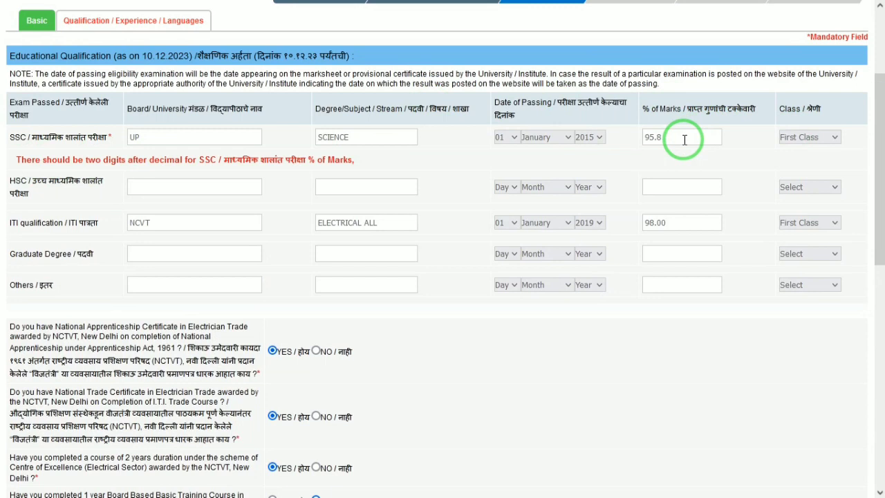
{"action": "left_click_drag", "start_coordinate": [877, 217], "coordinate": [877, 440]}
{"action": "left_click", "coordinate": [747, 446]}
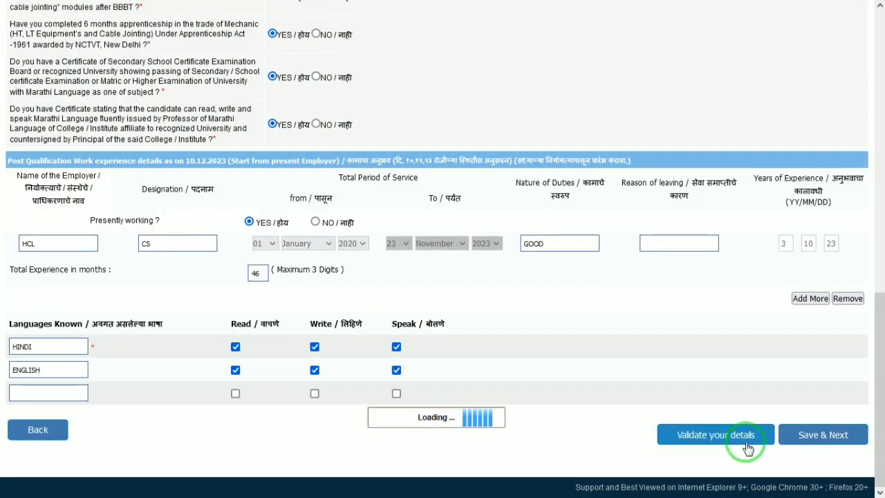
{"action": "left_click", "coordinate": [549, 269]}
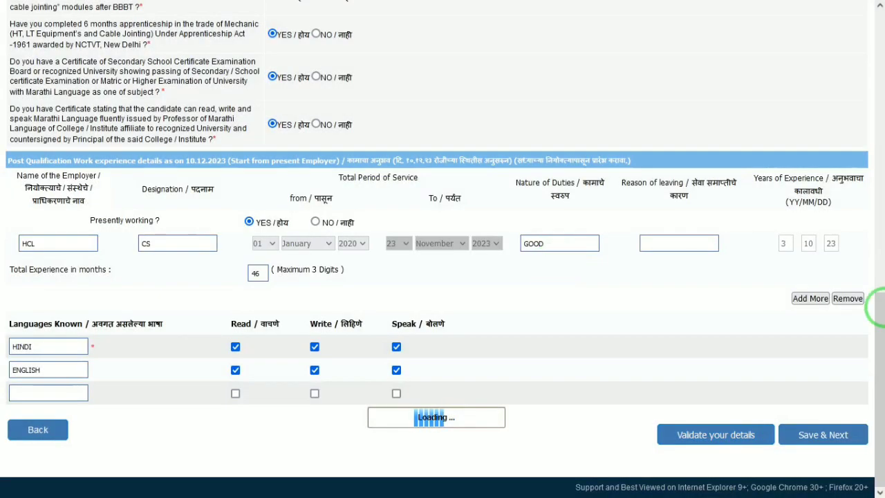
Step: Answer NO to the National Trade Certificate, 2 year Centre of Excellence course, advanced modules training and 6 months apprenticeship questions, then validate the details
{"action": "scroll", "coordinate": [877, 289], "scroll_direction": "up", "scroll_amount": 2}
{"action": "scroll", "coordinate": [877, 284], "scroll_direction": "up", "scroll_amount": 2}
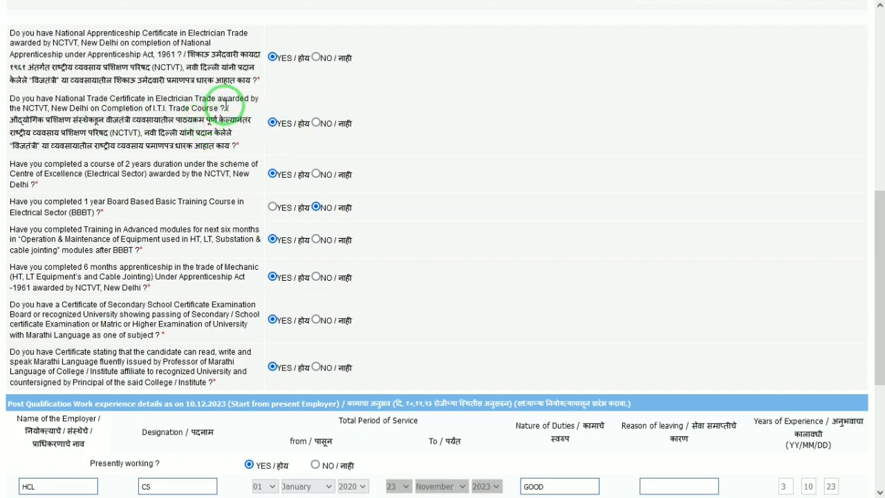
{"action": "left_click", "coordinate": [316, 123]}
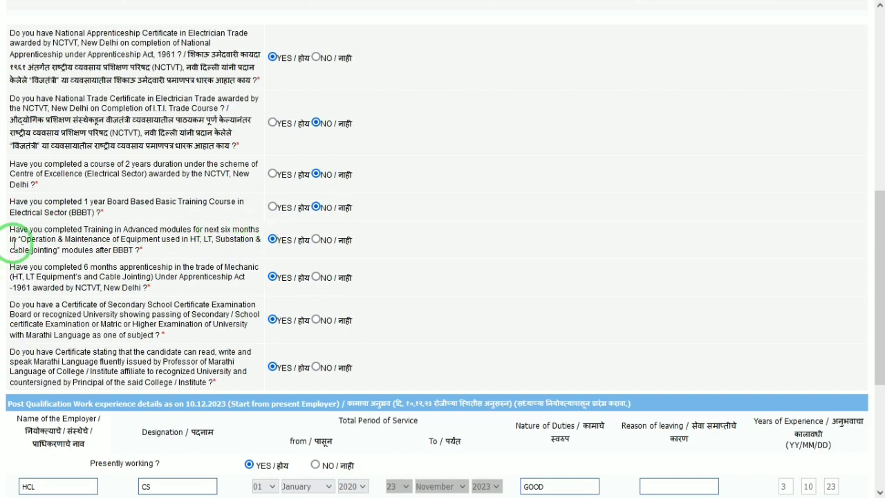
{"action": "left_click", "coordinate": [320, 247]}
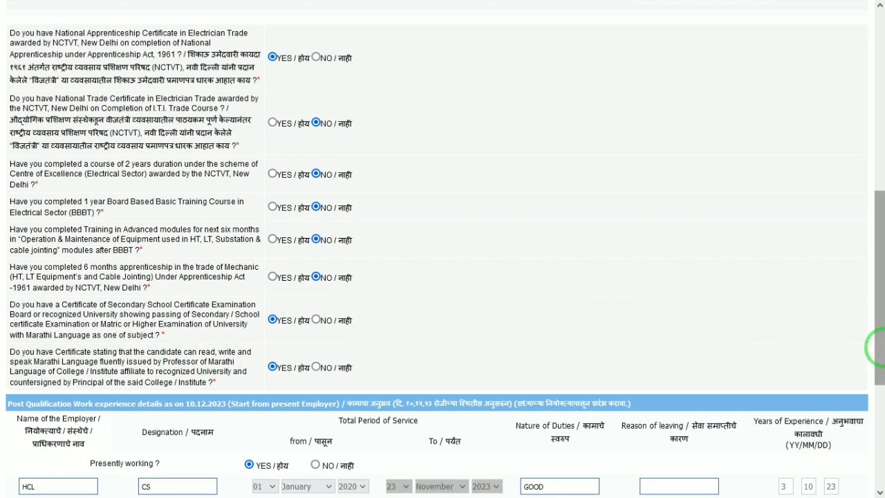
{"action": "scroll", "coordinate": [877, 351], "scroll_direction": "down", "scroll_amount": 4}
{"action": "left_click", "coordinate": [756, 437]}
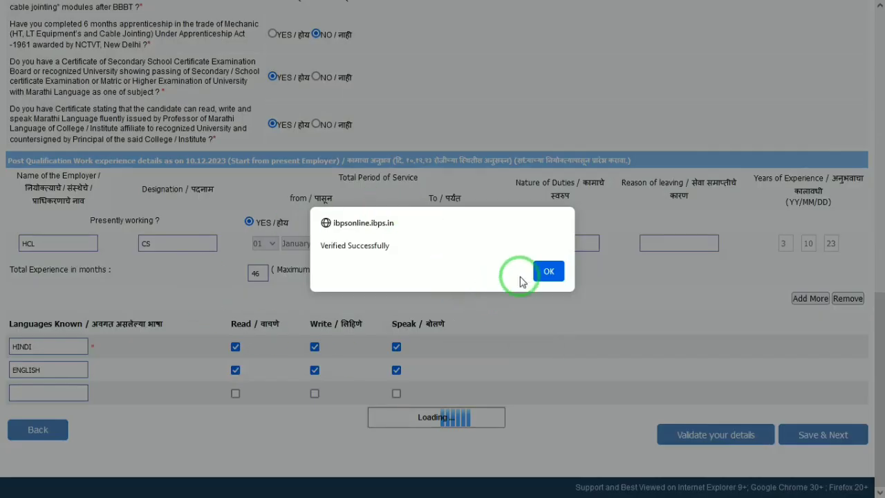
{"action": "left_click", "coordinate": [547, 273]}
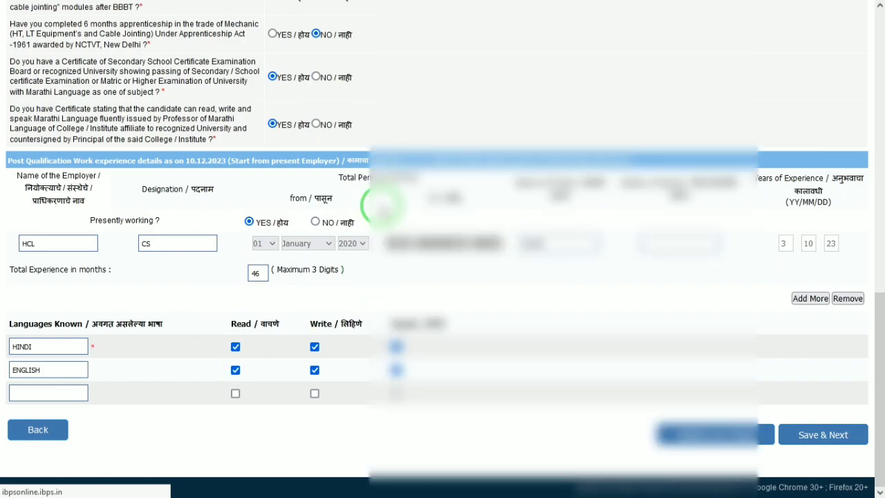
Step: Proceed through the application preview, agree to the declaration and complete the registration
{"action": "scroll", "coordinate": [875, 435], "scroll_direction": "down", "scroll_amount": 15}
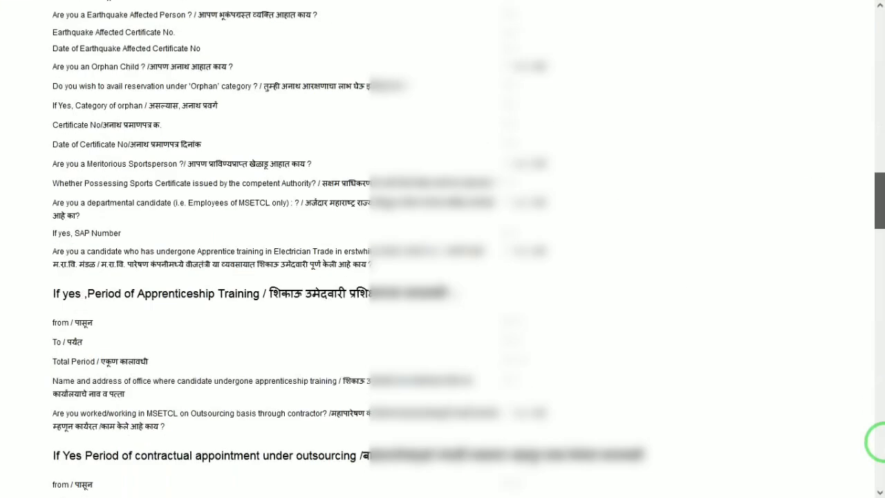
{"action": "left_click", "coordinate": [50, 350]}
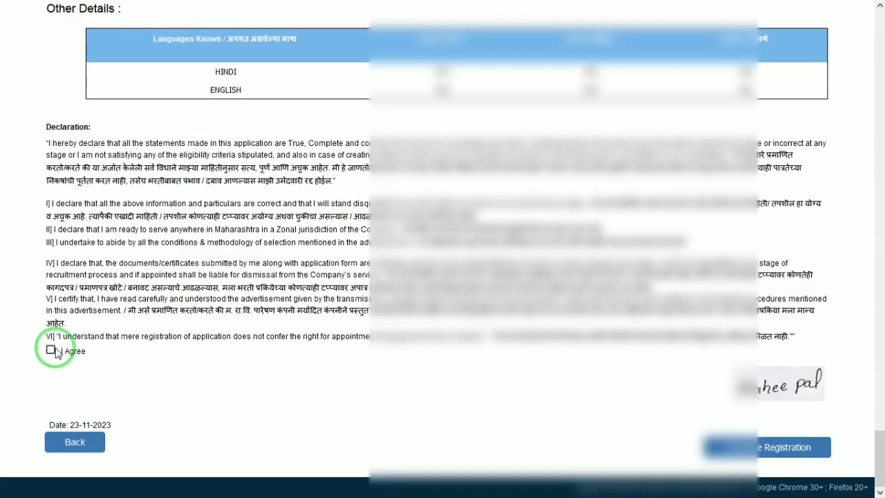
{"action": "left_click", "coordinate": [743, 448]}
{"action": "left_click", "coordinate": [498, 282]}
{"action": "left_click", "coordinate": [500, 281]}
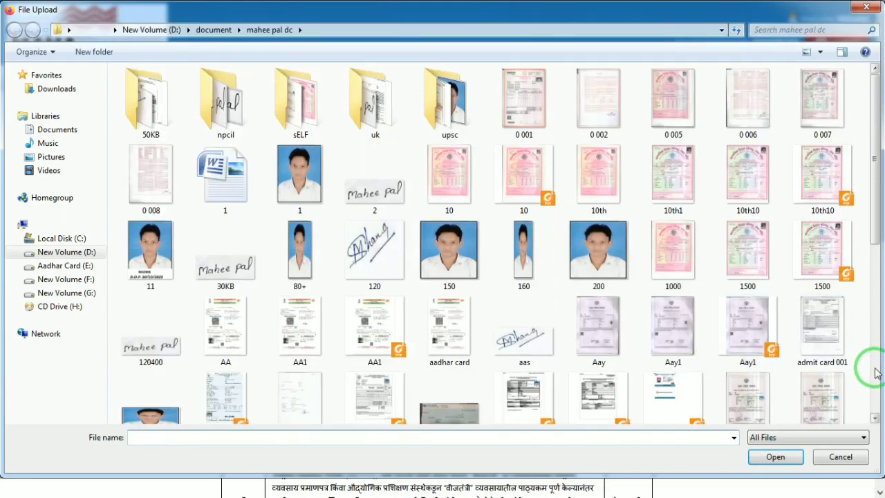
Step: Attach the Right_Thumb_Impression image as the left thumb impression
{"action": "scroll", "coordinate": [877, 373], "scroll_direction": "down", "scroll_amount": 5}
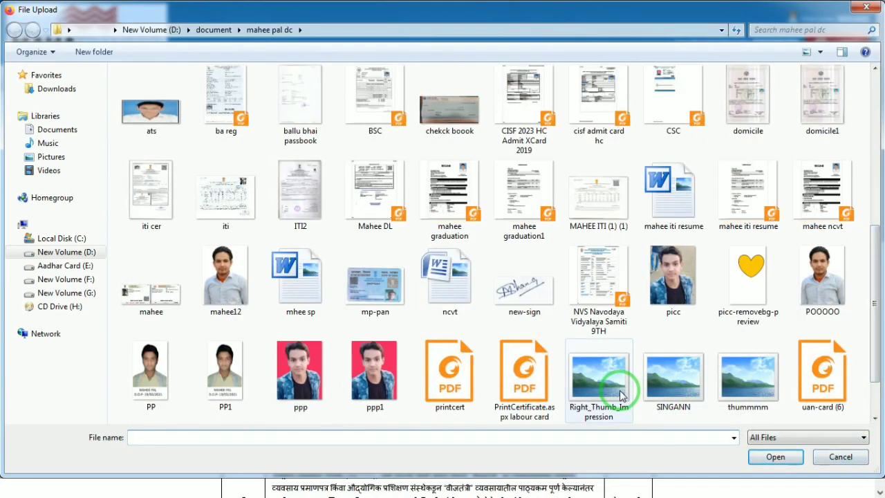
{"action": "left_click", "coordinate": [620, 396]}
{"action": "double_click", "coordinate": [620, 395]}
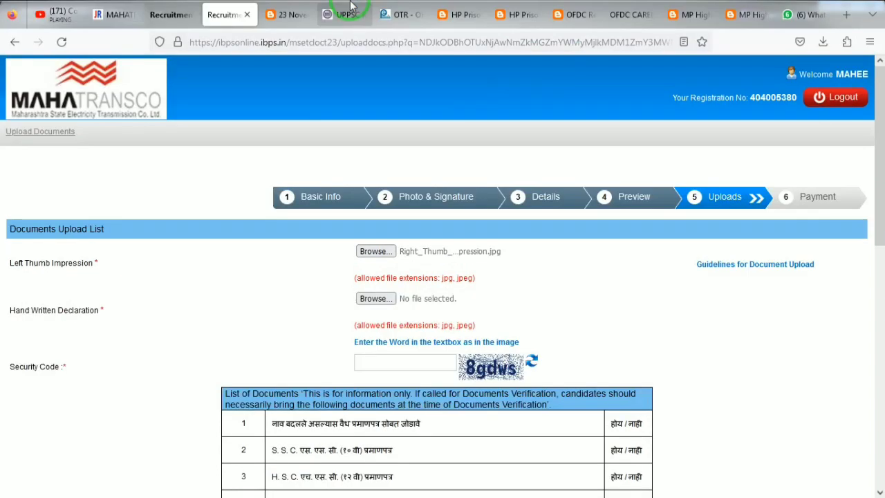
Step: Search the web in a new tab for "ibps hand written declaration" and highlight the sample declaration text
{"action": "left_click", "coordinate": [845, 14]}
{"action": "left_click", "coordinate": [324, 40]}
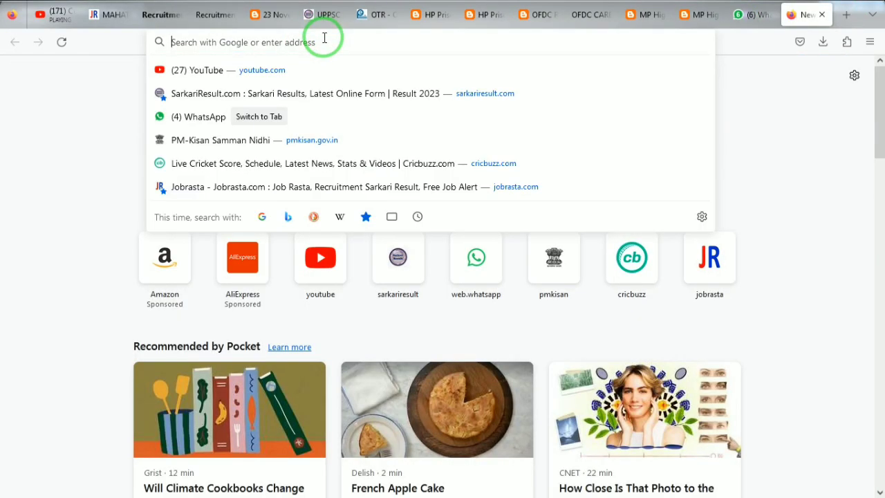
{"action": "type", "text": "IBPS"}
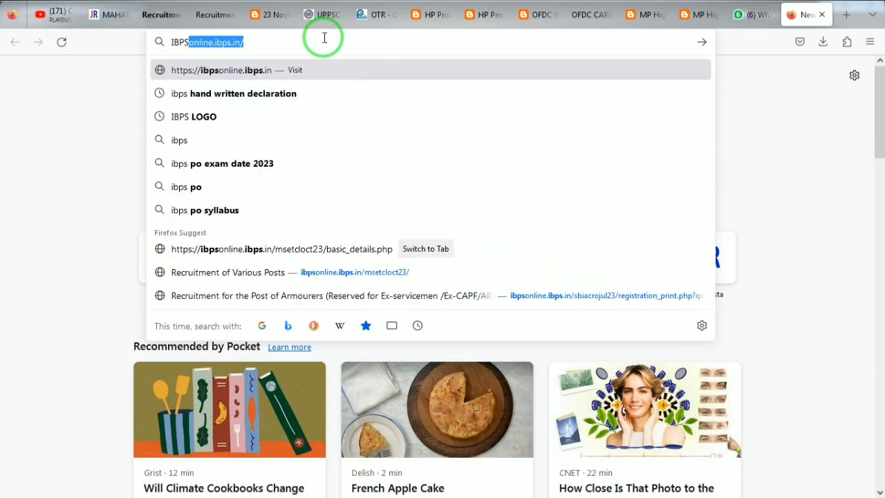
{"action": "key", "text": "Down"}
{"action": "key", "text": "Return"}
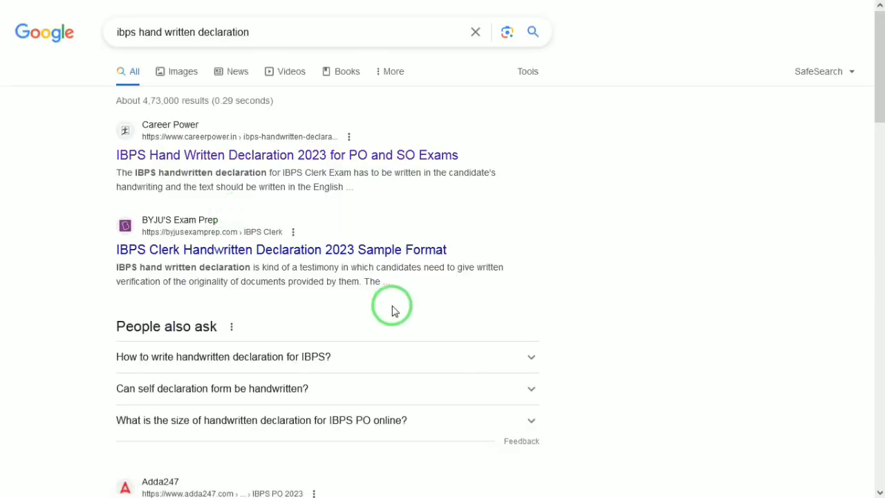
{"action": "left_click", "coordinate": [529, 357]}
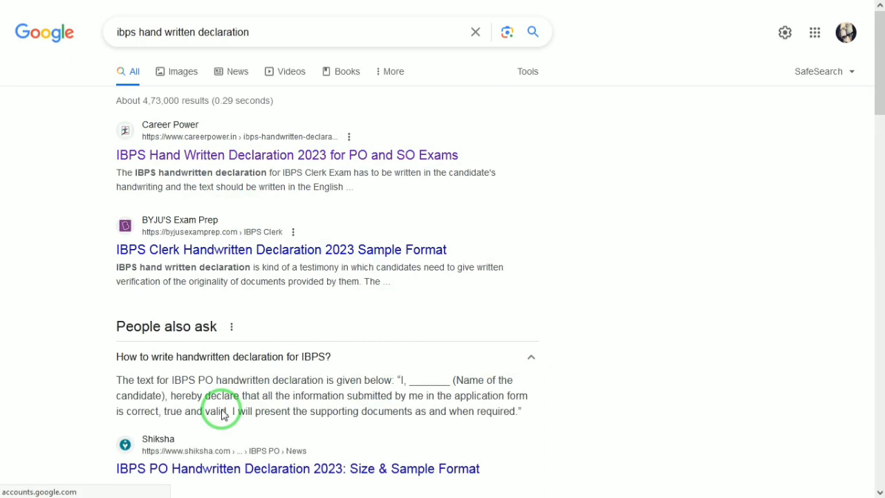
{"action": "left_click_drag", "start_coordinate": [398, 381], "coordinate": [523, 419]}
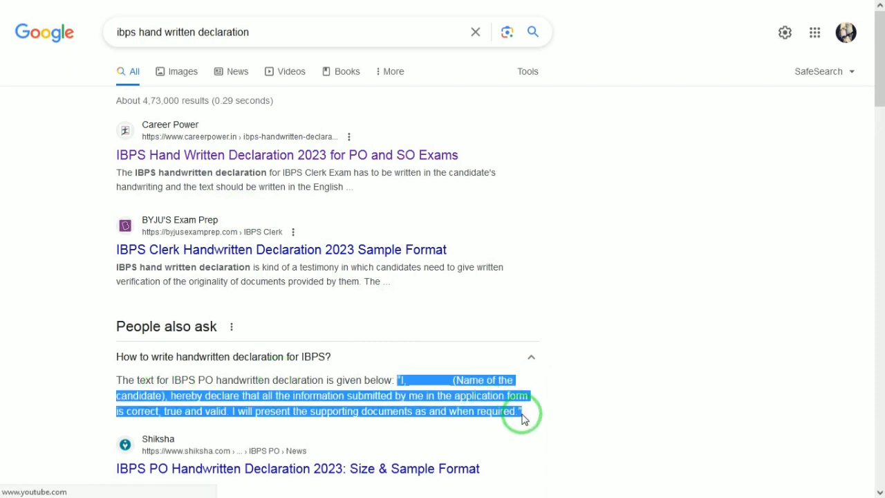
Step: Return to the MAHATRANSCO document upload page and accept the previewed thumb impression
{"action": "mouse_move", "coordinate": [216, 2]}
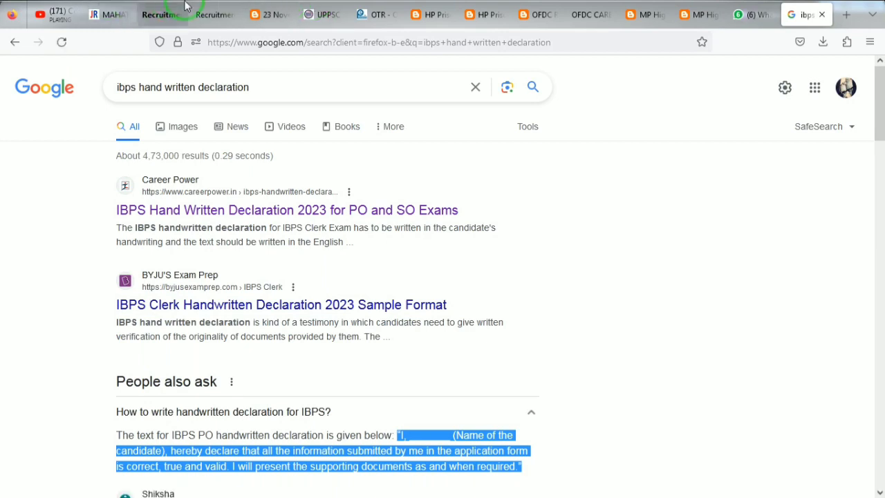
{"action": "left_click", "coordinate": [186, 5]}
{"action": "left_click", "coordinate": [211, 14]}
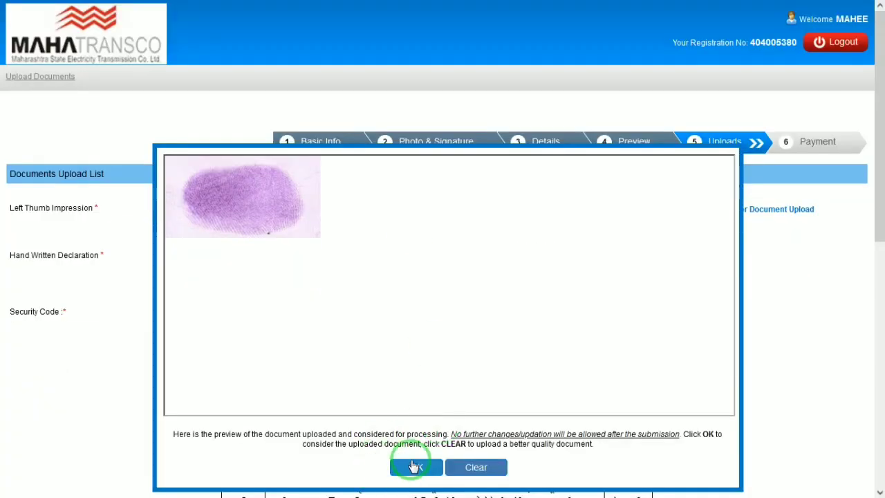
{"action": "left_click", "coordinate": [416, 467]}
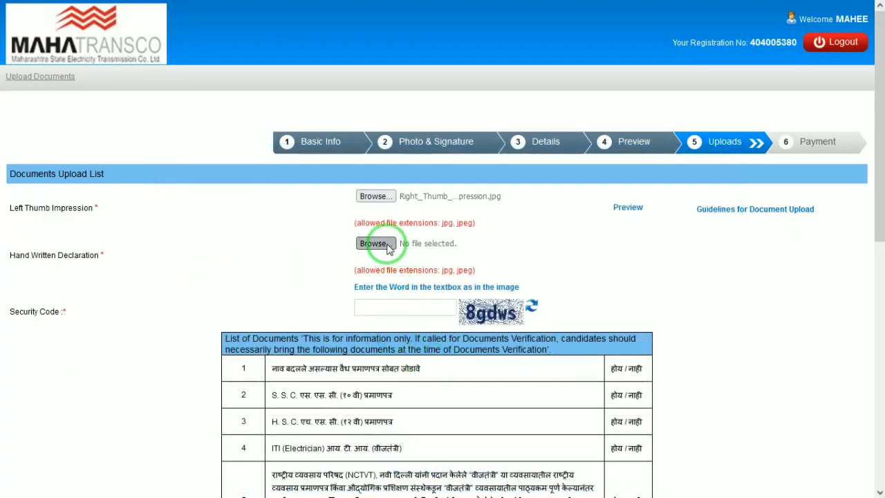
Step: Upload 10th10.jpg as the hand written declaration and accept its preview
{"action": "left_click", "coordinate": [387, 248]}
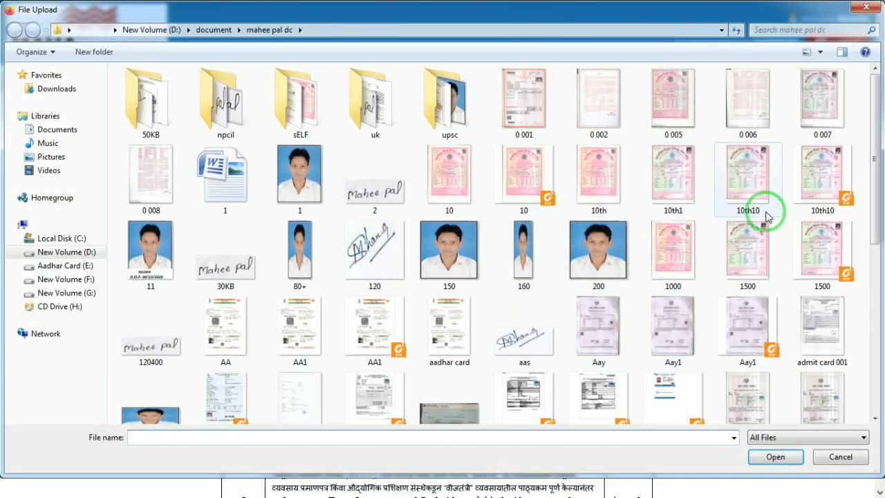
{"action": "double_click", "coordinate": [759, 190]}
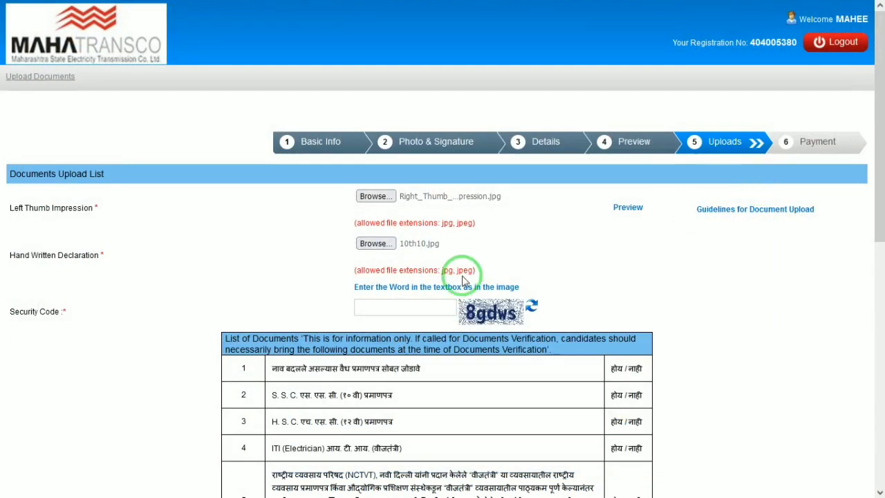
{"action": "left_click", "coordinate": [421, 307]}
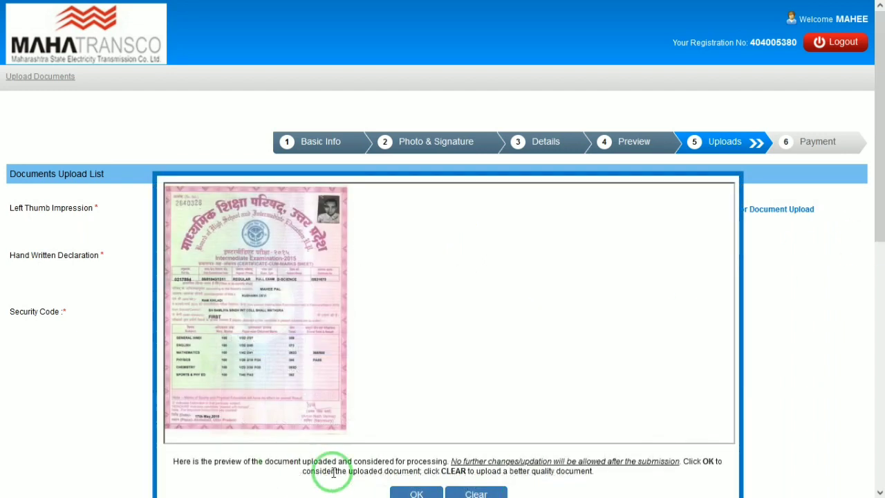
{"action": "left_click", "coordinate": [412, 492]}
{"action": "left_click_drag", "start_coordinate": [876, 191], "coordinate": [868, 487]}
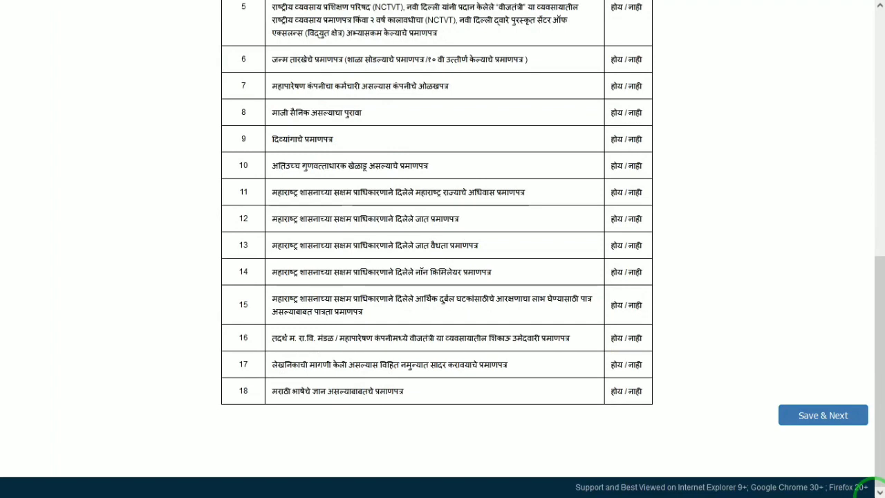